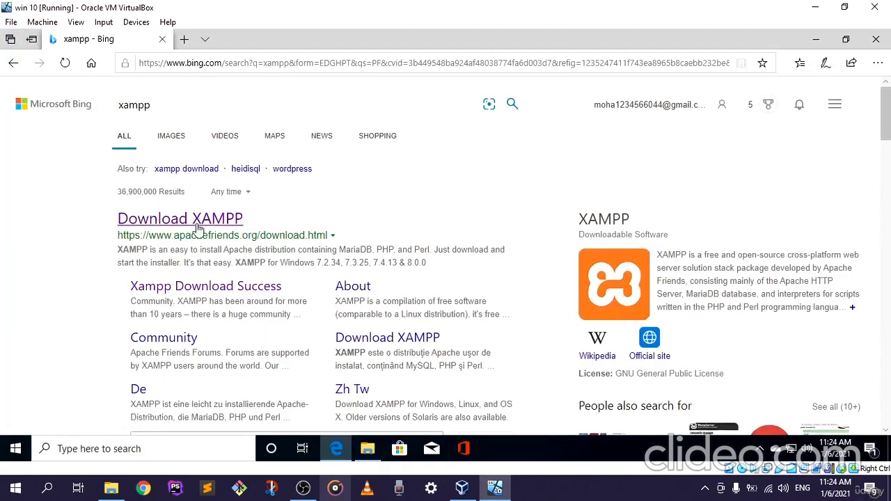
# Open the Download XAMPP result from apachefriends.org in a new tab and switch to that page.
pyautogui.rightClick(209, 230)
pyautogui.click(245, 231)
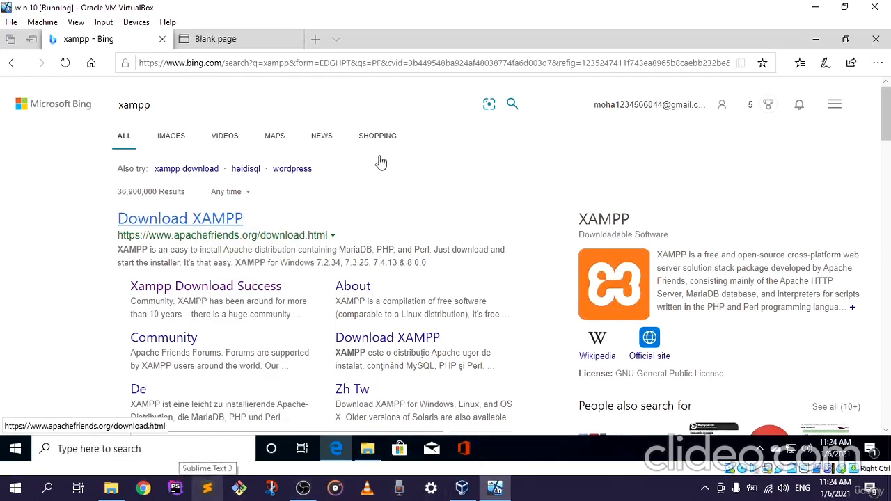
pyautogui.scroll(-1, 408, 240)
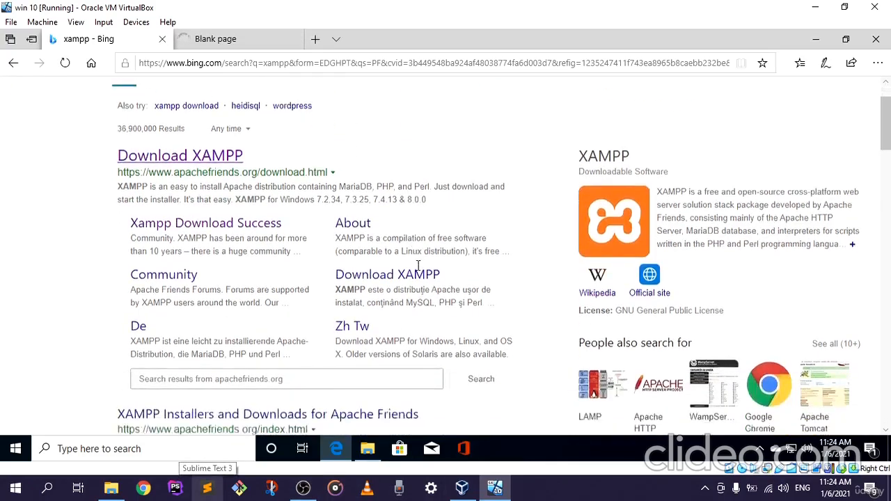
pyautogui.scroll(1, 417, 262)
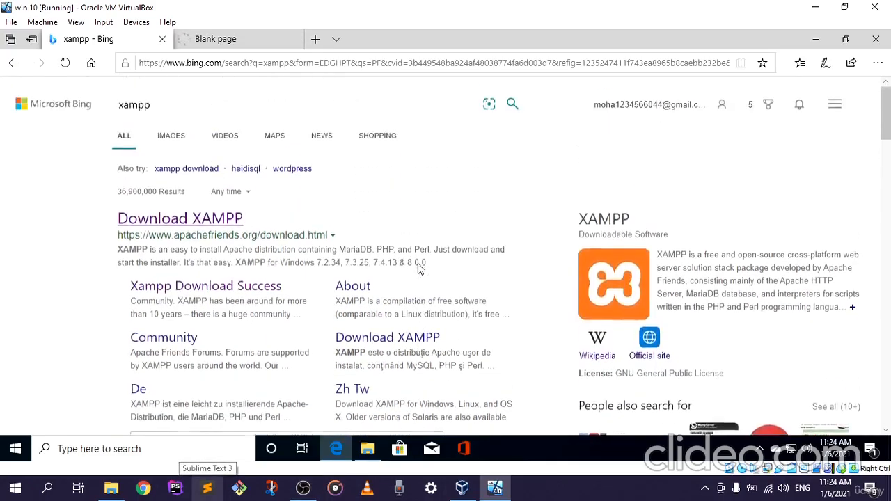
pyautogui.click(244, 39)
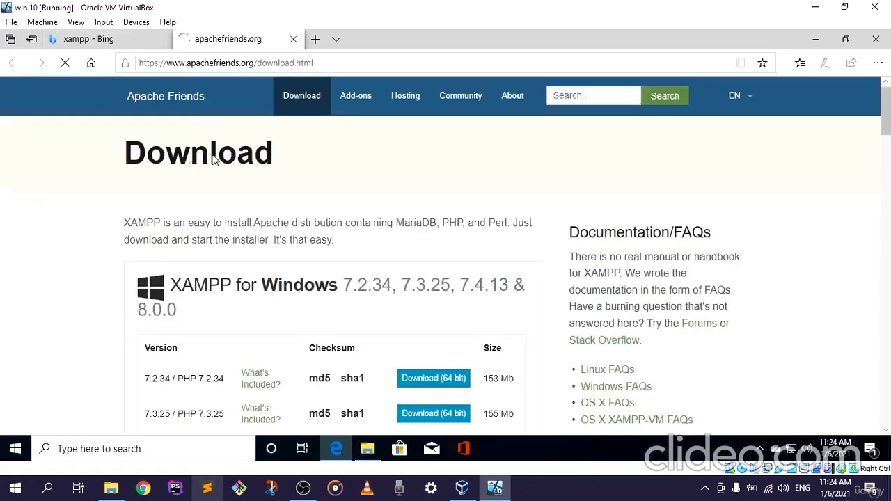
# Examine the XAMPP versions offered for Windows on the Apache Friends download page, including their PHP versions and sizes.
pyautogui.scroll(-3, 132, 209)
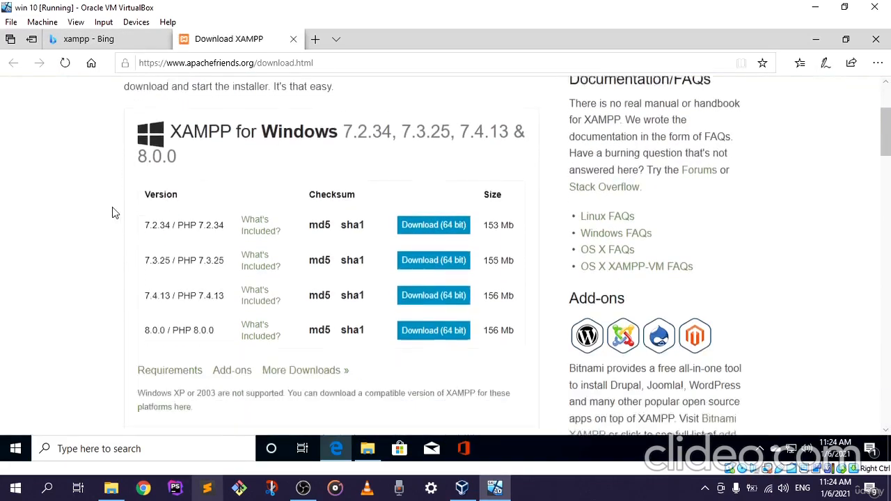
pyautogui.scroll(3, 226, 282)
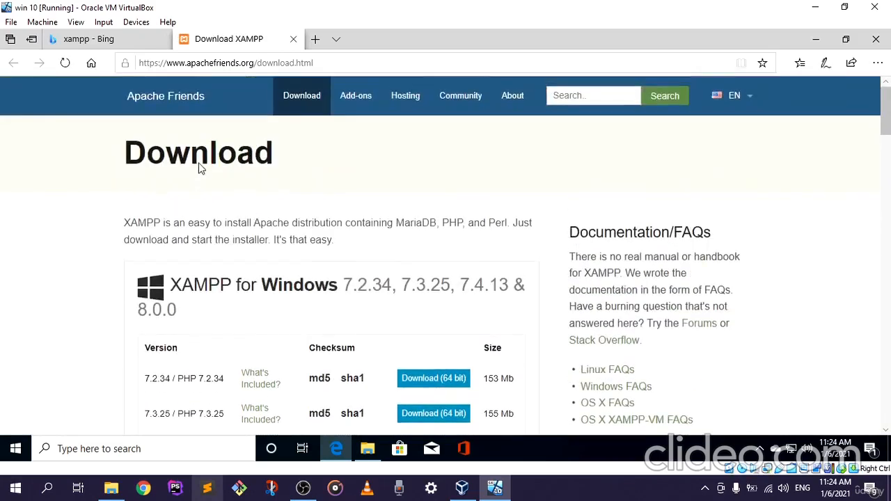
pyautogui.scroll(-4, 255, 174)
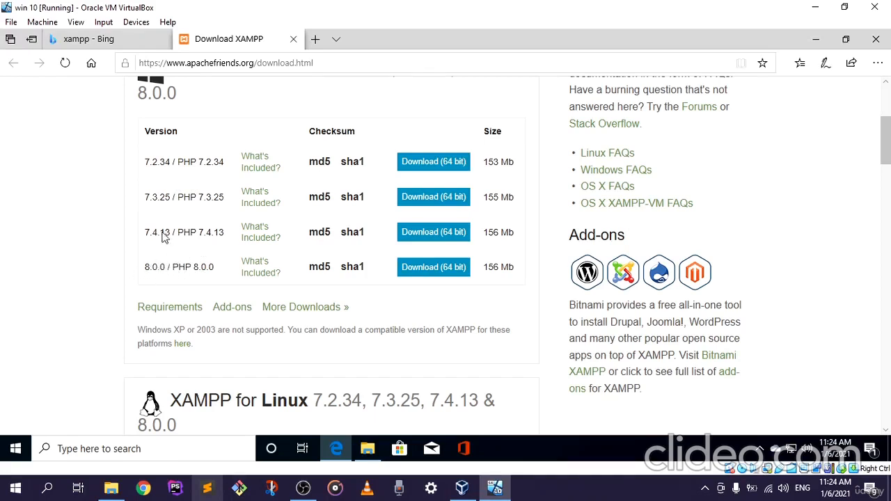
pyautogui.scroll(1, 187, 232)
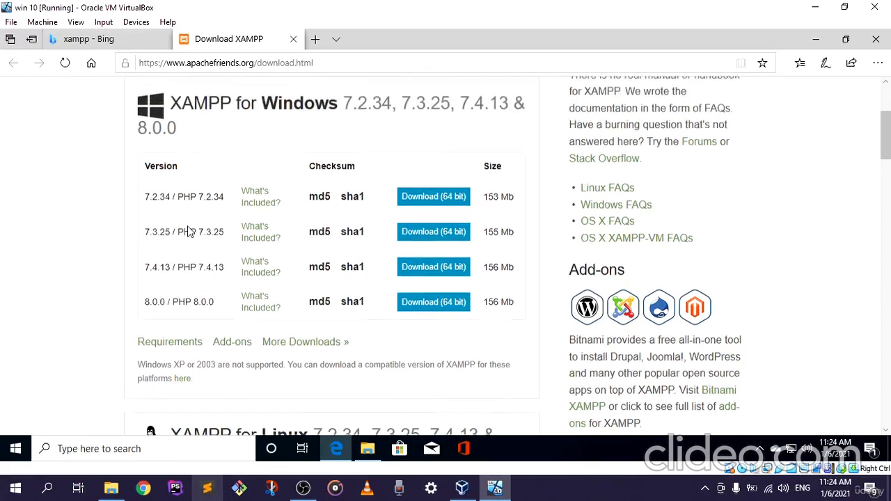
pyautogui.scroll(2, 187, 232)
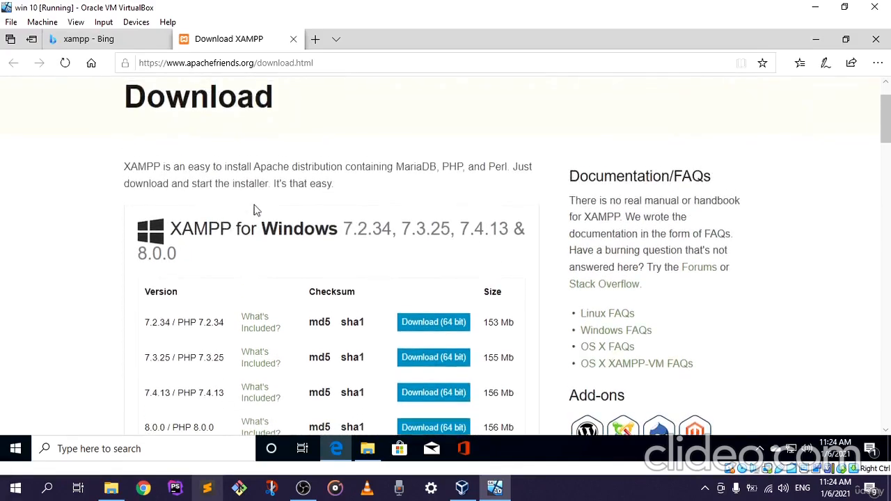
pyautogui.scroll(-1, 271, 206)
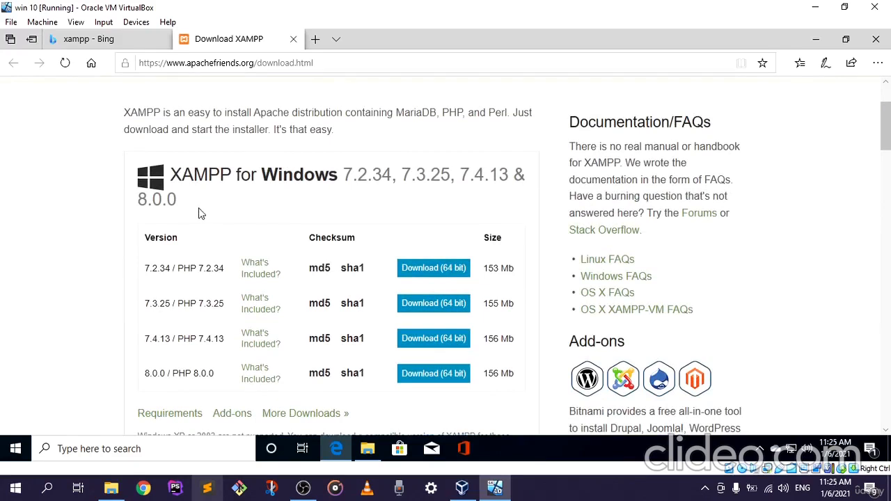
pyautogui.scroll(-1, 154, 234)
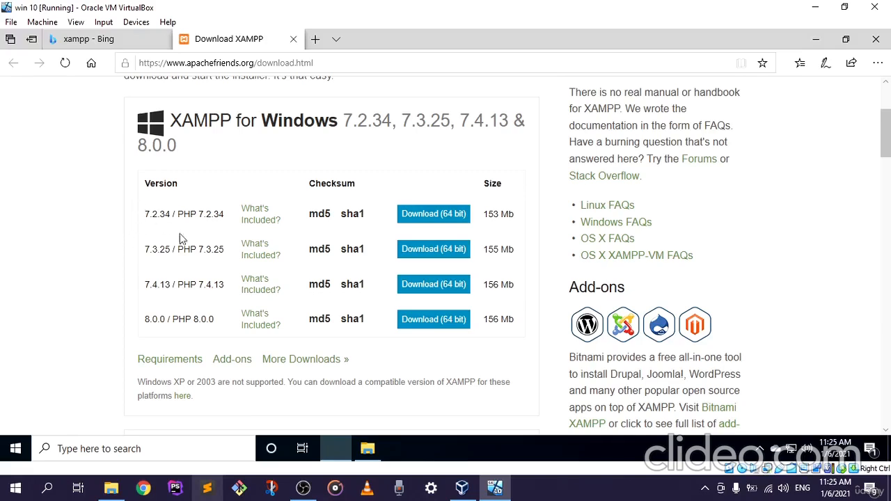
pyautogui.scroll(2, 425, 310)
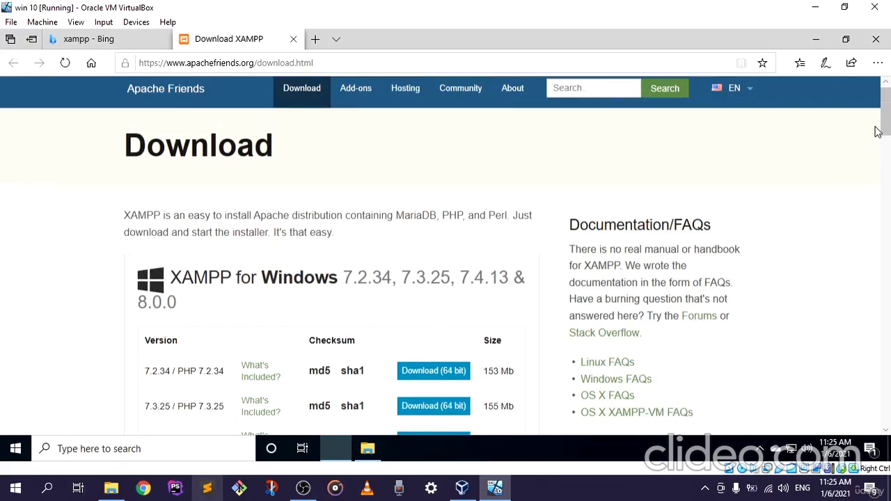
pyautogui.scroll(-5, 885, 113)
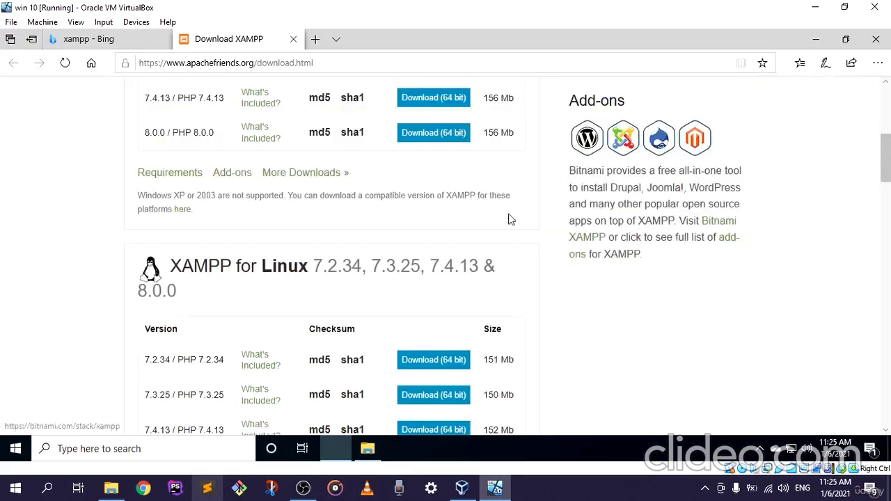
pyautogui.scroll(1, 511, 219)
pyautogui.scroll(1, 530, 223)
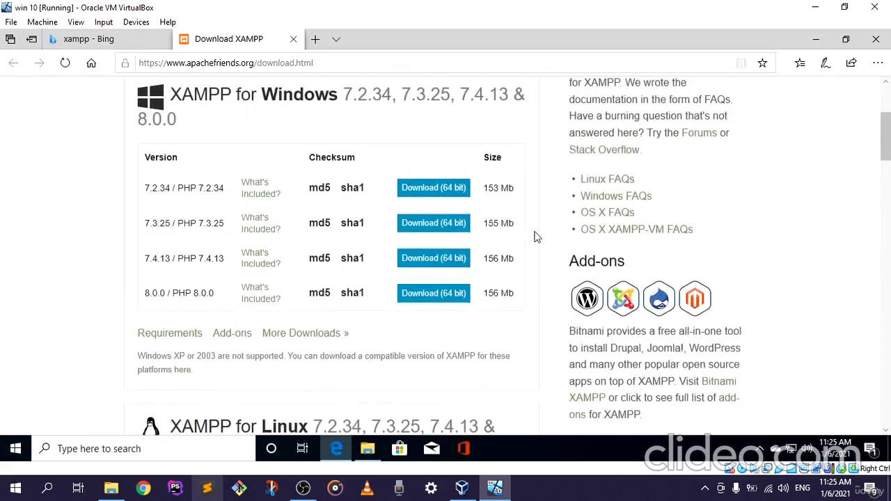
# Try to download the 64-bit XAMPP 7.4.13 installer for Windows and check the download's tab and the success page.
pyautogui.click(423, 259)
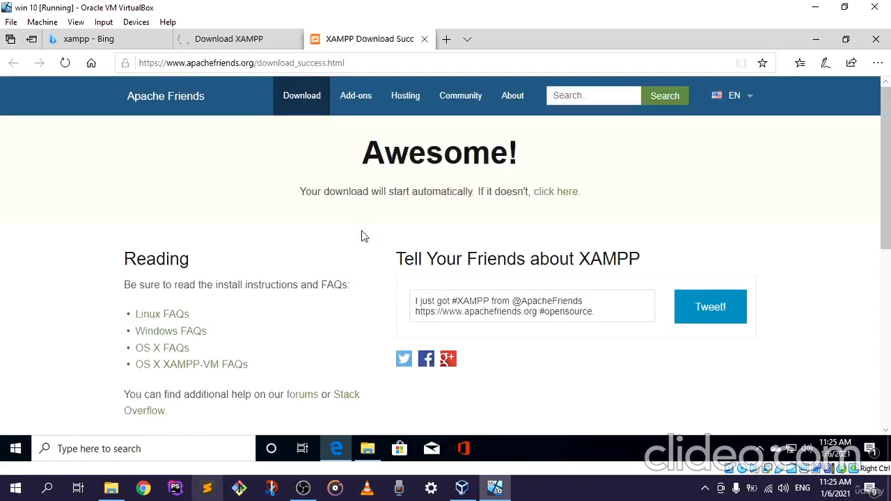
pyautogui.click(249, 40)
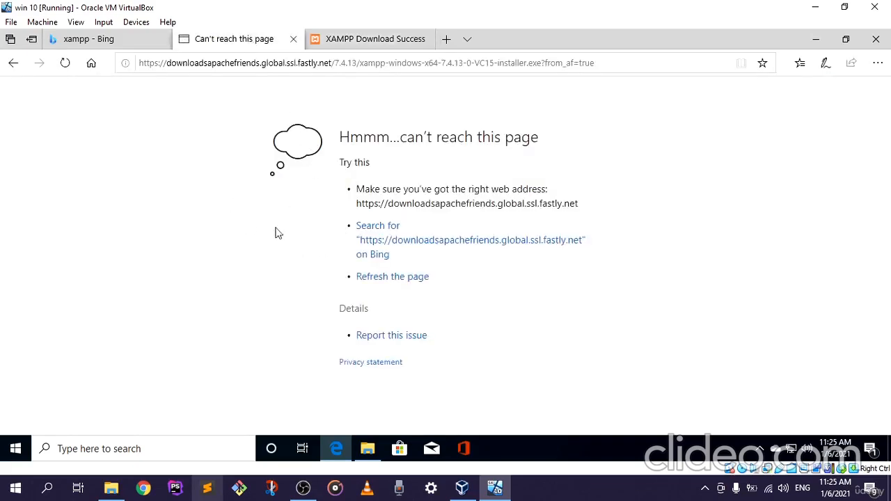
pyautogui.click(346, 43)
pyautogui.scroll(-1, 362, 294)
pyautogui.scroll(1, 363, 297)
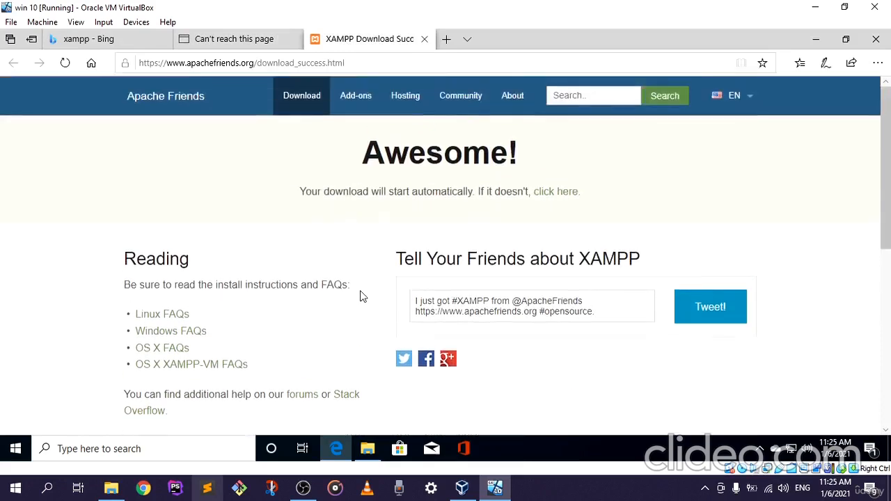
pyautogui.click(239, 41)
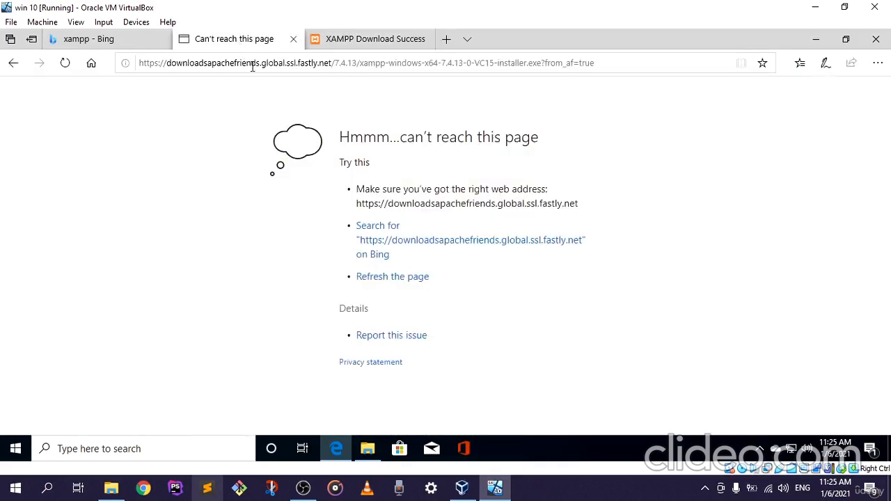
pyautogui.click(348, 40)
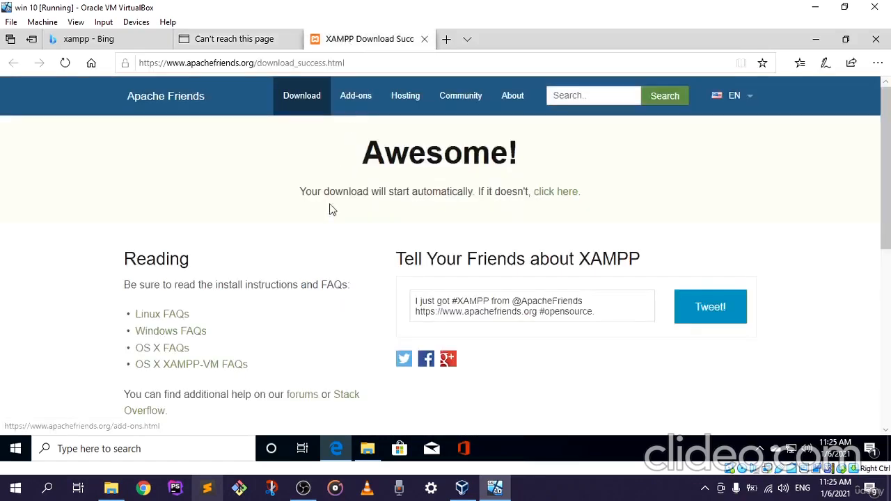
pyautogui.scroll(-1, 334, 252)
pyautogui.scroll(1, 333, 252)
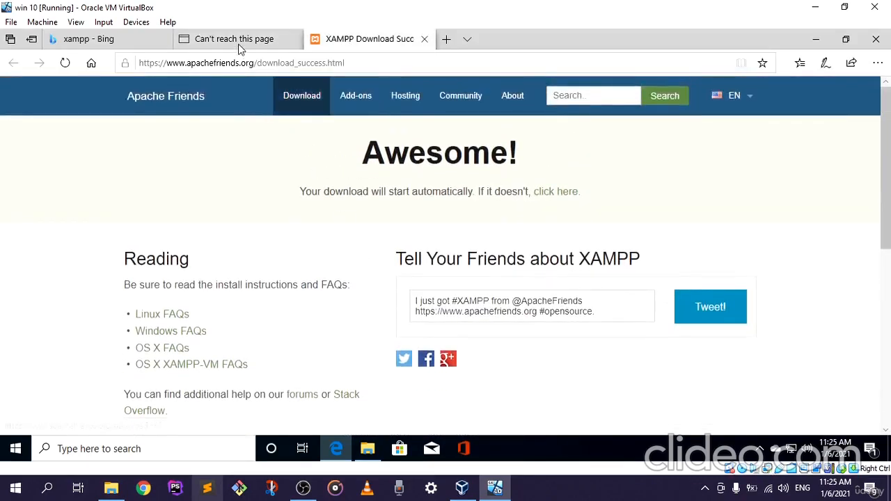
pyautogui.click(239, 43)
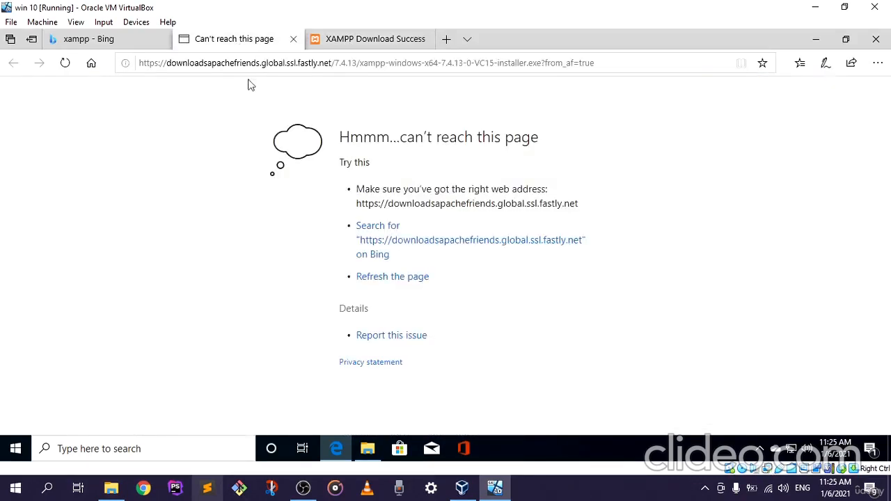
pyautogui.click(340, 39)
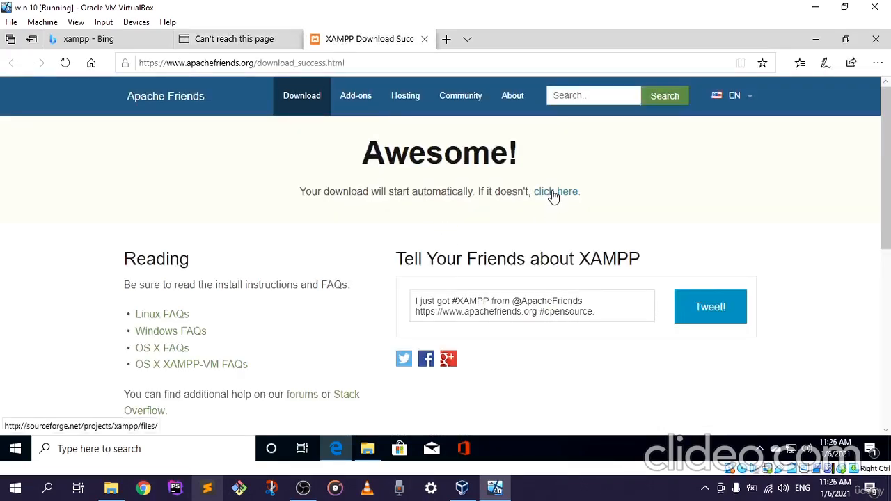
# Follow the fallback download link to the XAMPP files page on SourceForge and recheck the original download's tab.
pyautogui.click(554, 196)
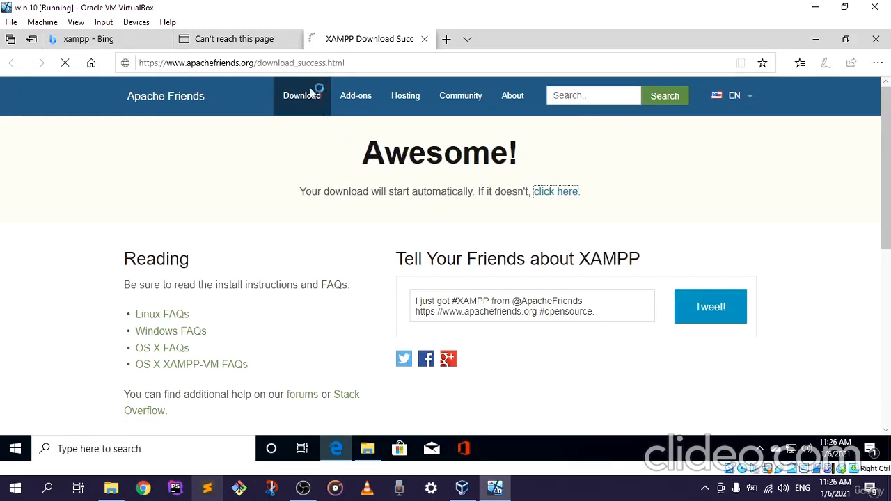
pyautogui.click(247, 41)
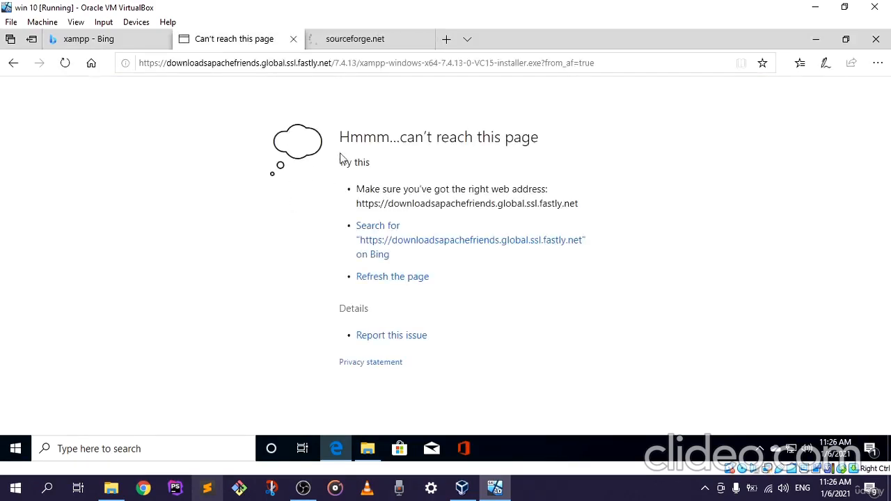
pyautogui.click(369, 42)
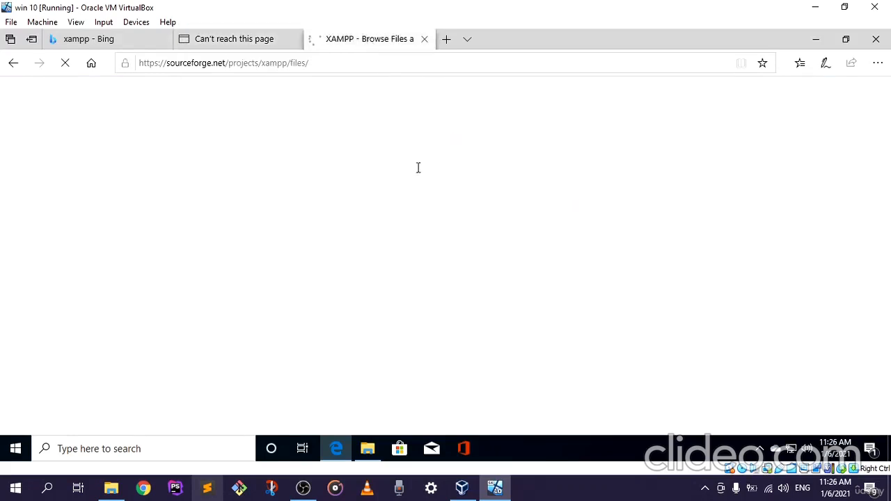
pyautogui.scroll(-2, 399, 244)
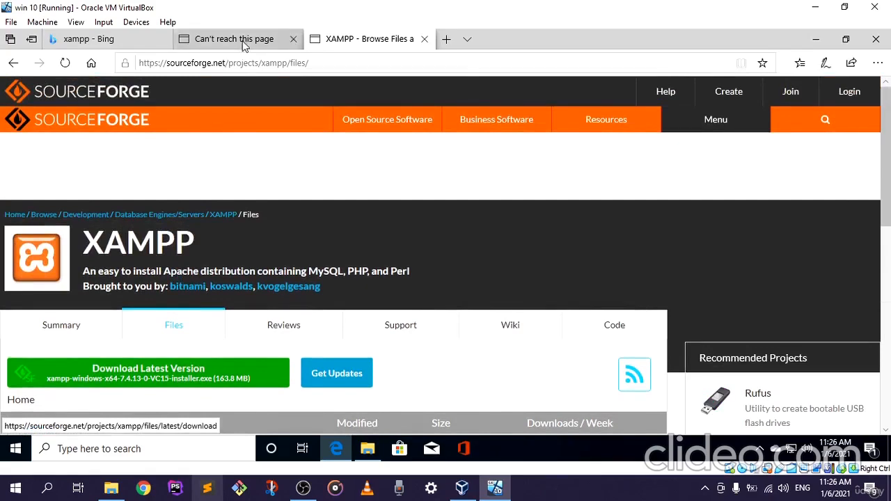
pyautogui.click(244, 42)
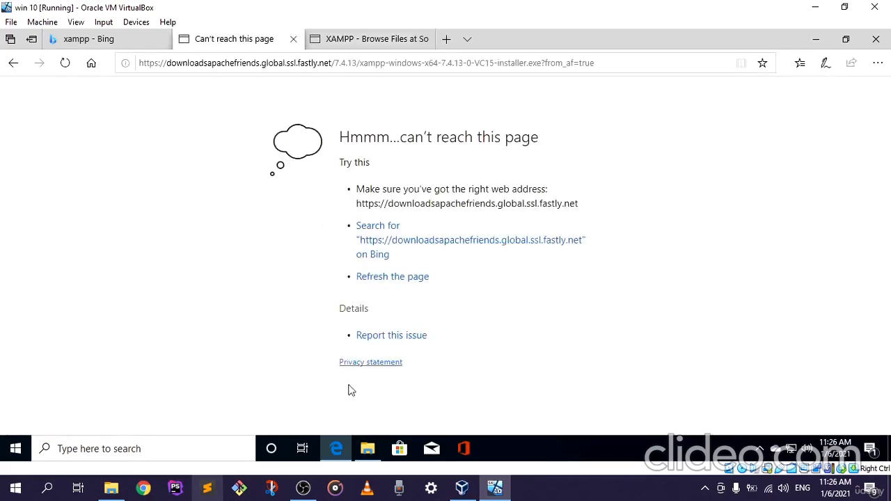
# Switch to File Explorer and open the shared folder x on the network computer VBOXSVR.
pyautogui.click(367, 451)
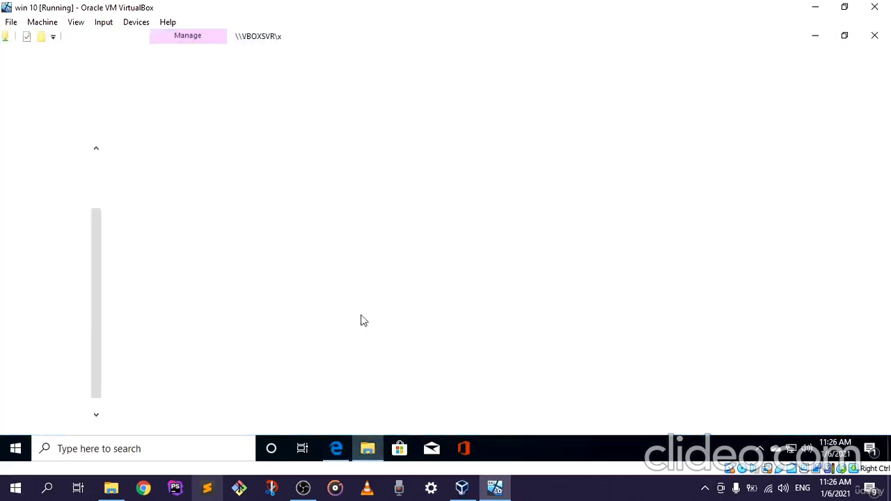
pyautogui.scroll(-1, 51, 379)
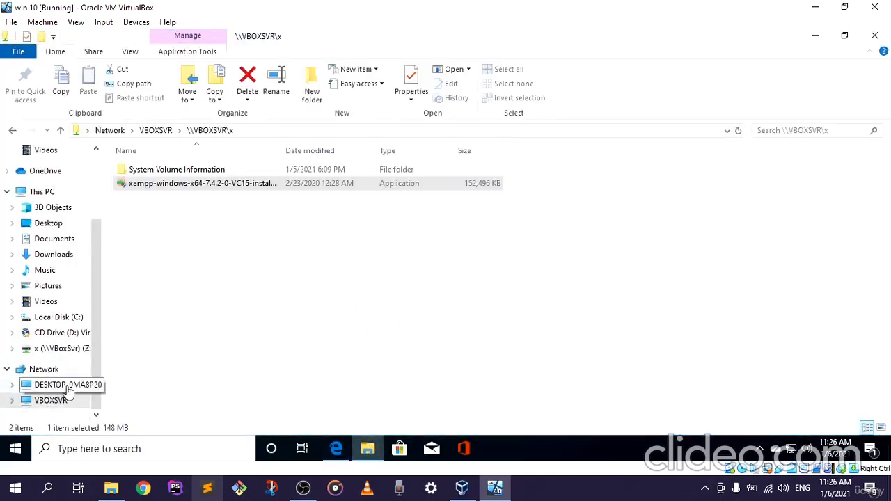
pyautogui.click(52, 370)
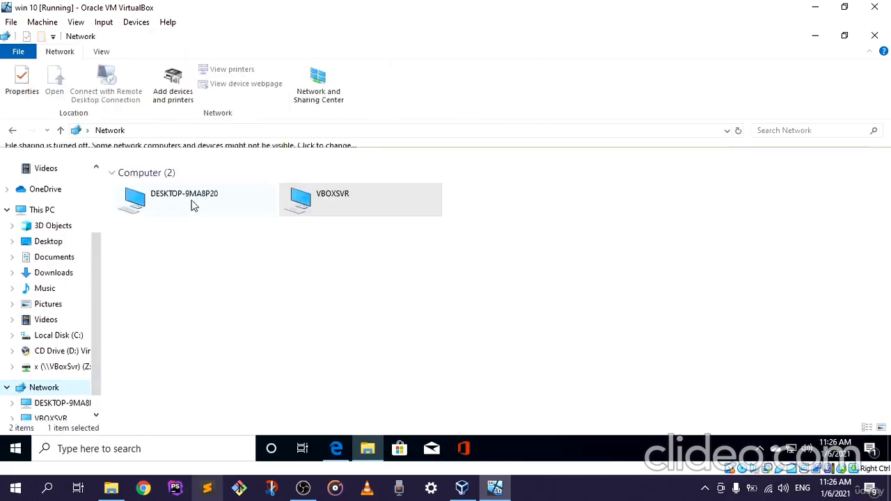
pyautogui.doubleClick(317, 205)
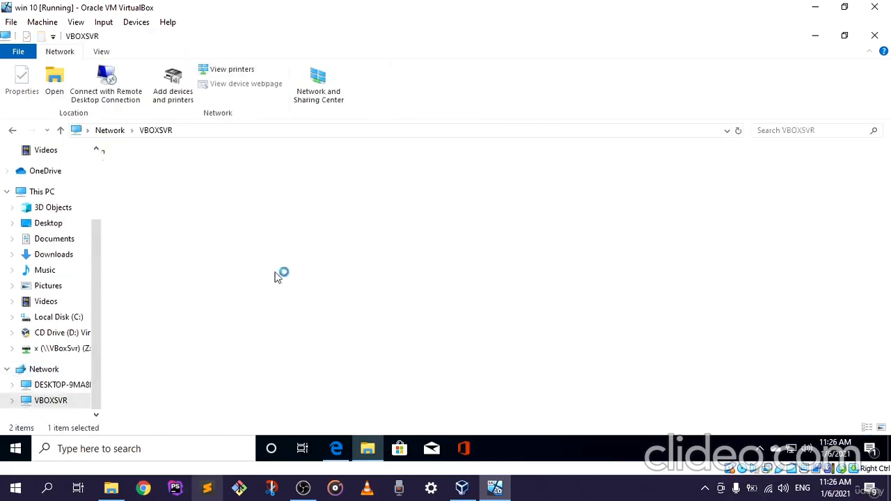
pyautogui.doubleClick(161, 167)
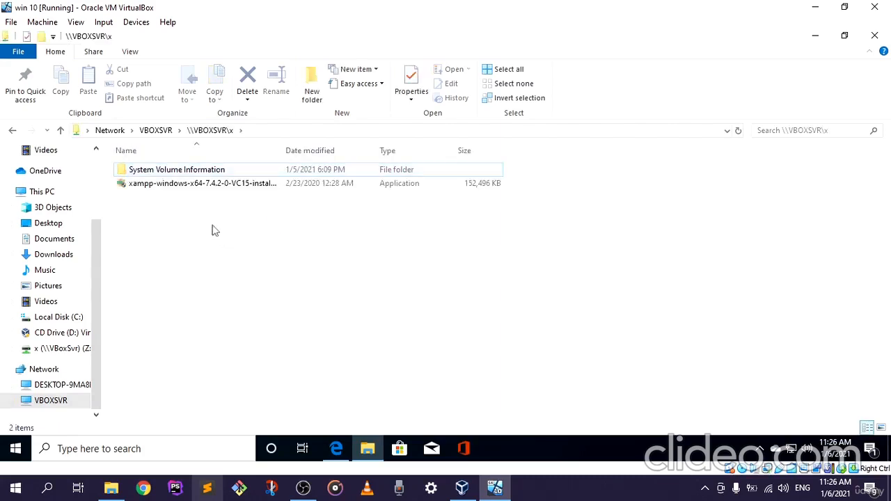
# Run xampp-windows-x64-7.4.2-0-VC15-installer from the shared folder and allow it to make changes to the device.
pyautogui.doubleClick(222, 189)
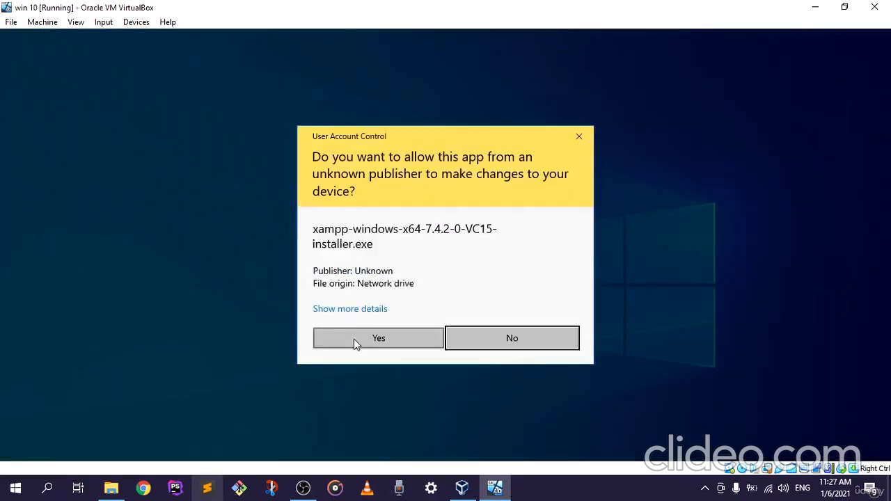
pyautogui.click(354, 339)
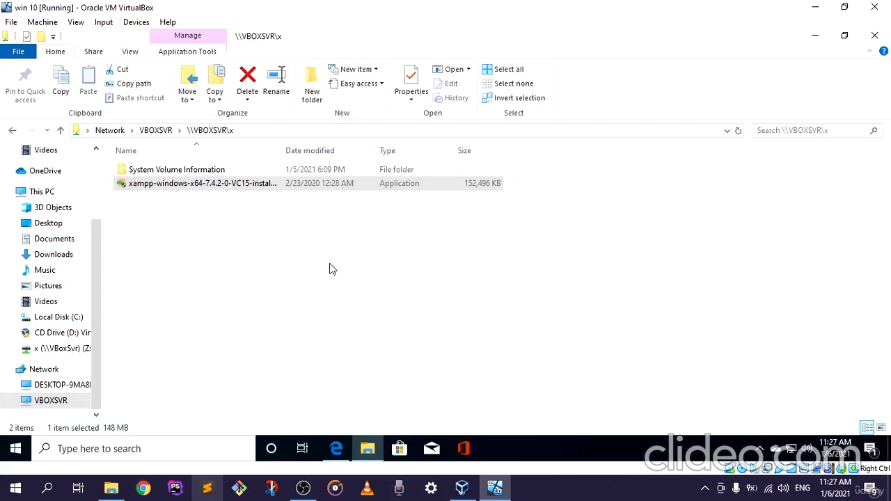
pyautogui.click(368, 452)
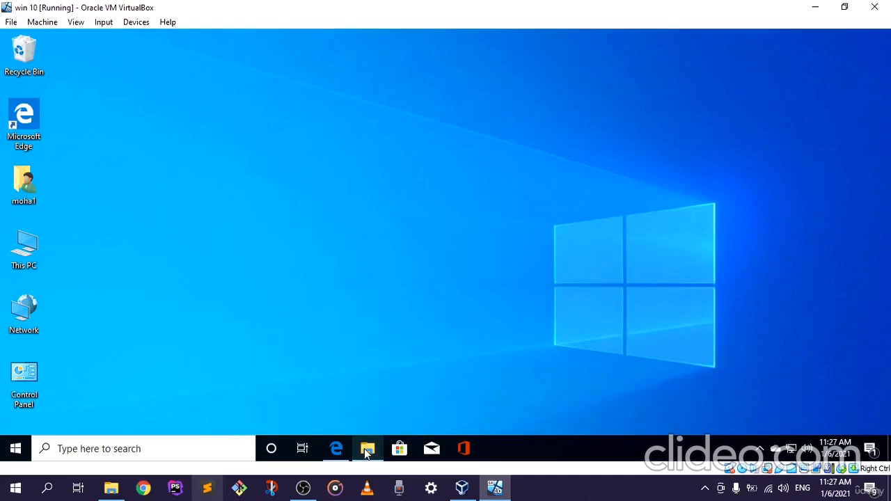
pyautogui.click(367, 451)
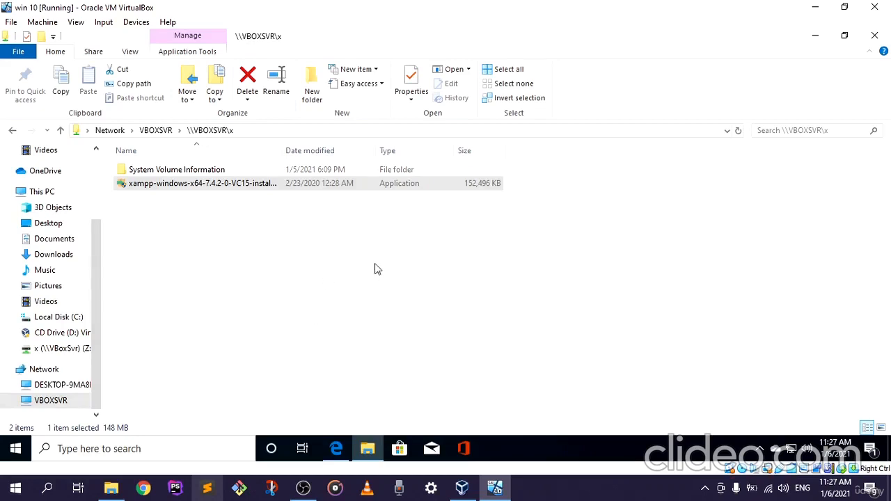
pyautogui.click(303, 490)
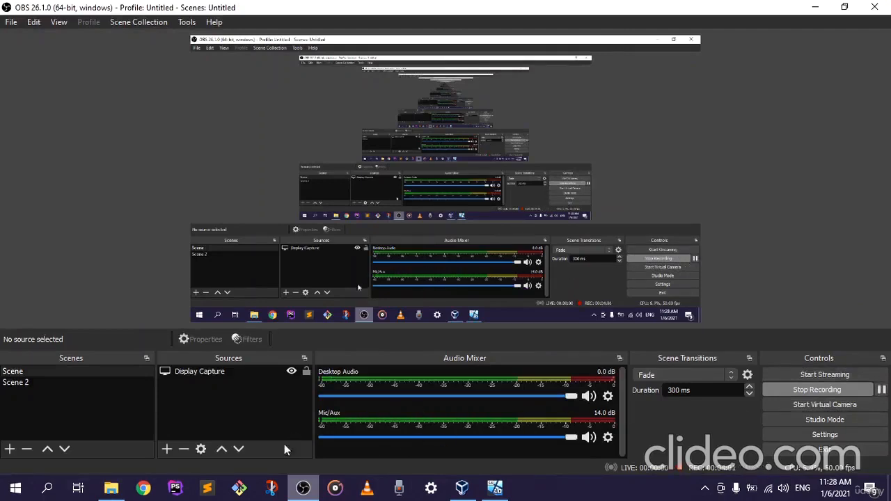
pyautogui.click(299, 486)
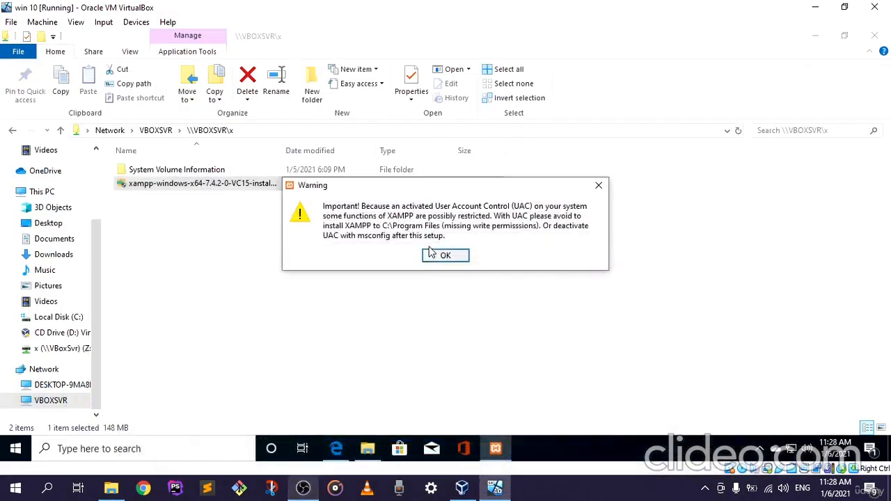
# Acknowledge the User Account Control warning and advance the XAMPP setup past its welcome page.
pyautogui.moveTo(432, 192); pyautogui.dragTo(379, 193)
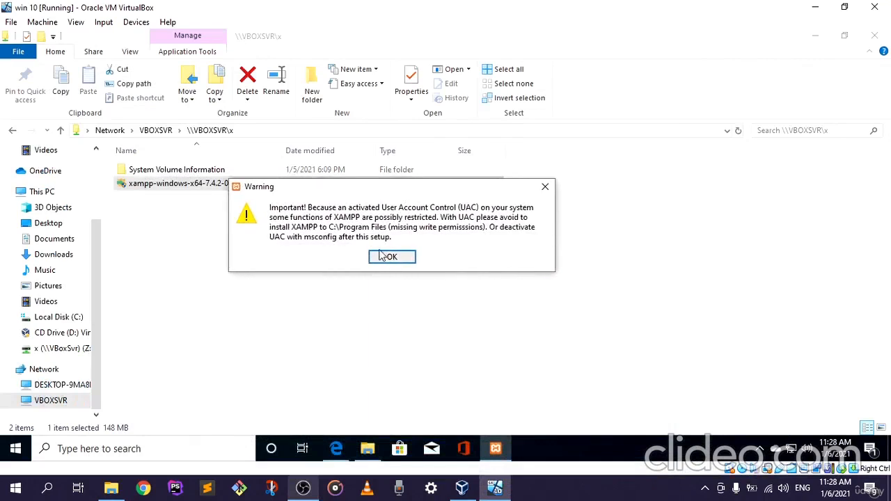
pyautogui.click(392, 258)
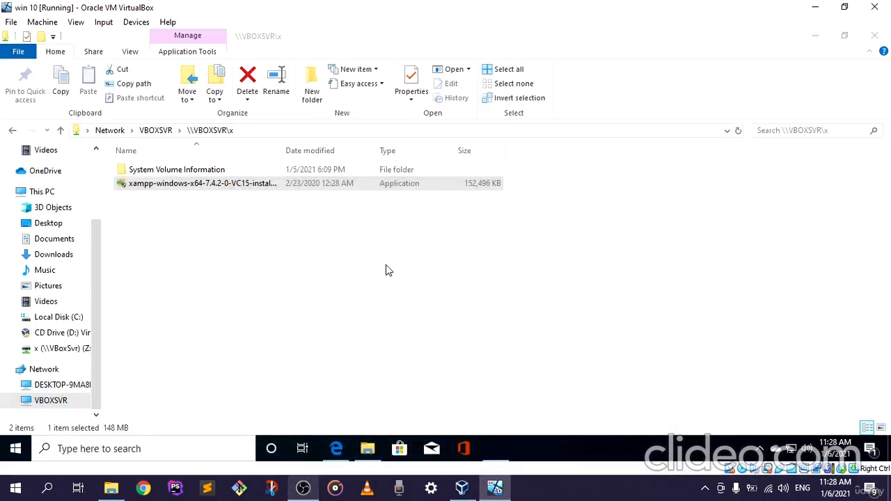
pyautogui.click(523, 369)
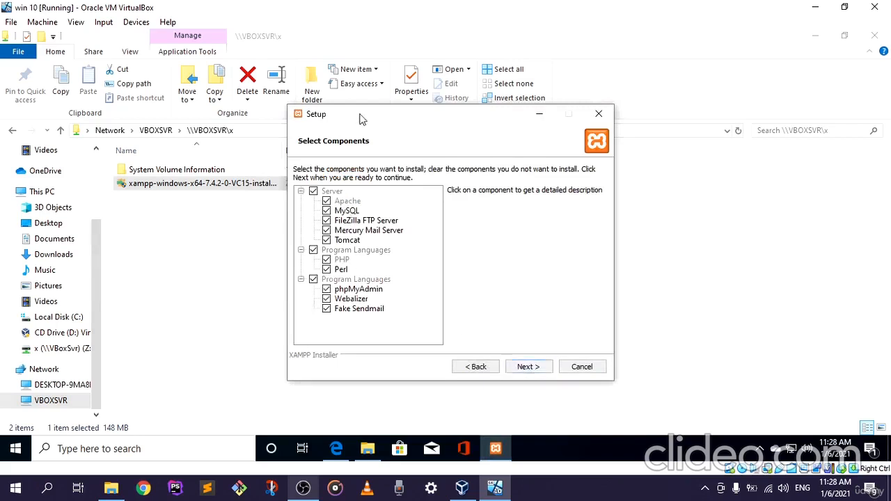
# Keep all XAMPP components selected and continue to the installation folder page.
pyautogui.moveTo(367, 118); pyautogui.dragTo(344, 108)
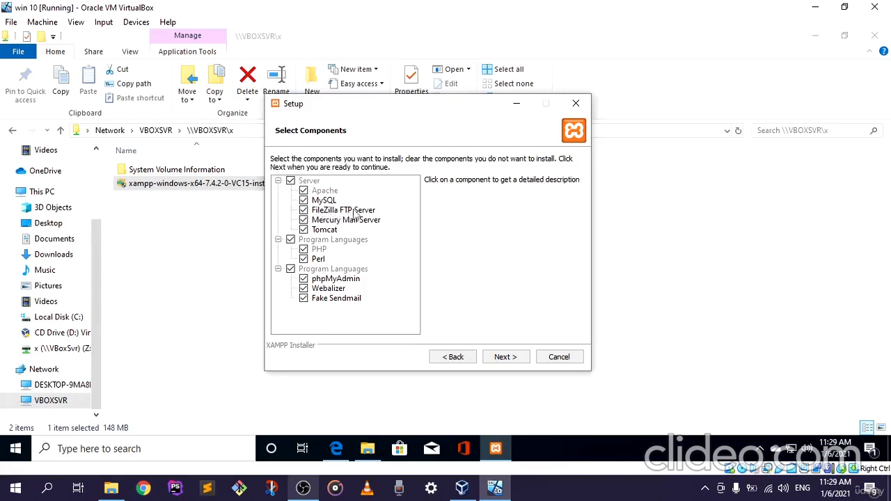
pyautogui.moveTo(428, 104); pyautogui.dragTo(374, 100)
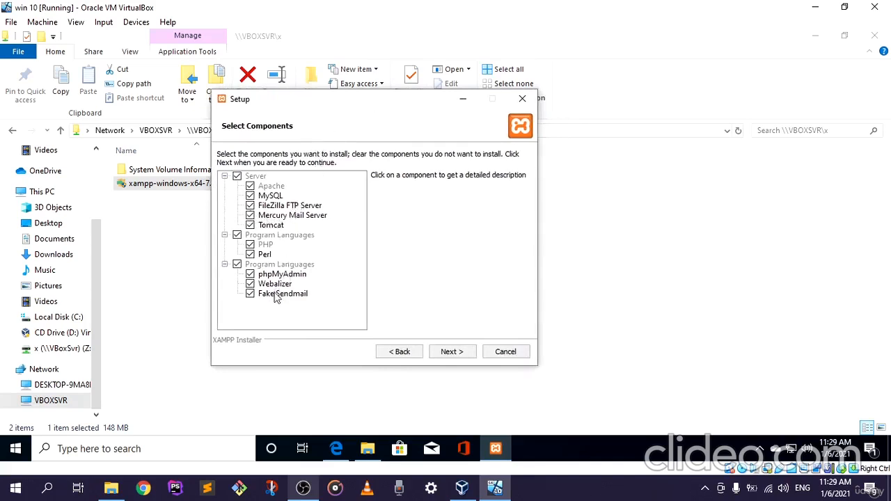
pyautogui.moveTo(390, 104); pyautogui.dragTo(359, 102)
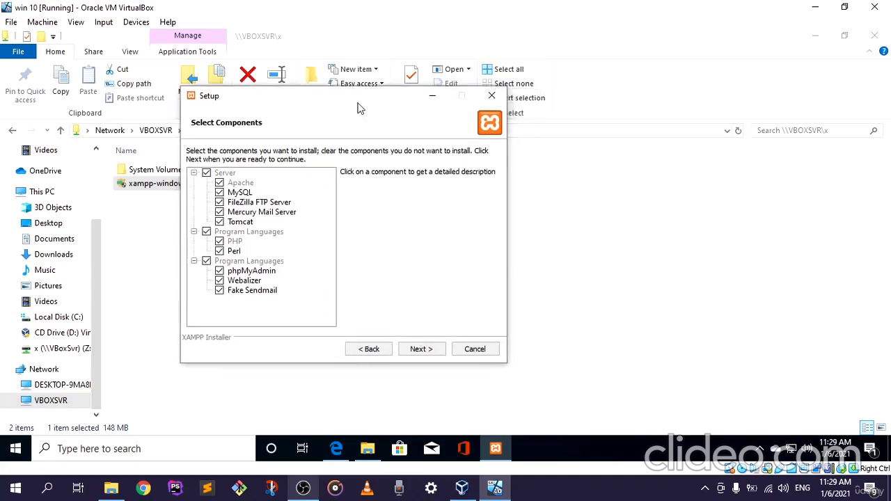
pyautogui.click(419, 353)
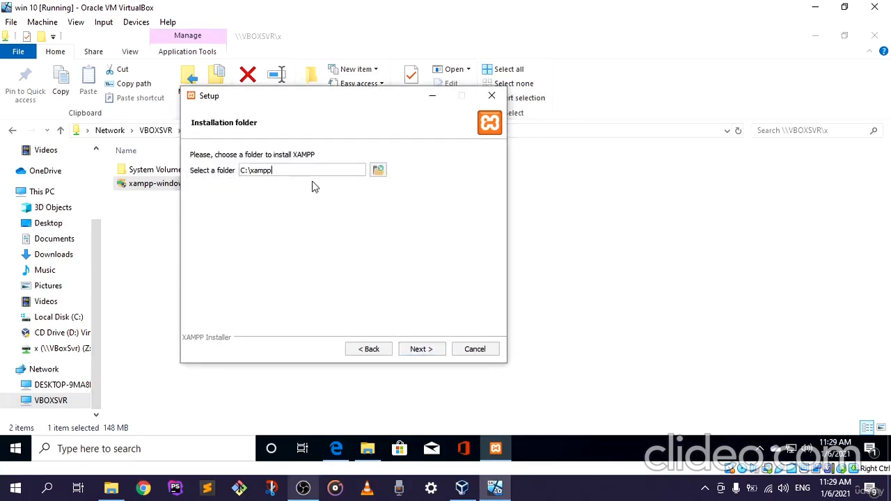
# Try to continue the setup with C:\xampp as the installation folder and dismiss the warning.
pyautogui.moveTo(272, 169)
pyautogui.mouseDown()
pyautogui.moveTo(251, 169)
pyautogui.moveTo(271, 175)
pyautogui.mouseUp()
pyautogui.click(419, 352)
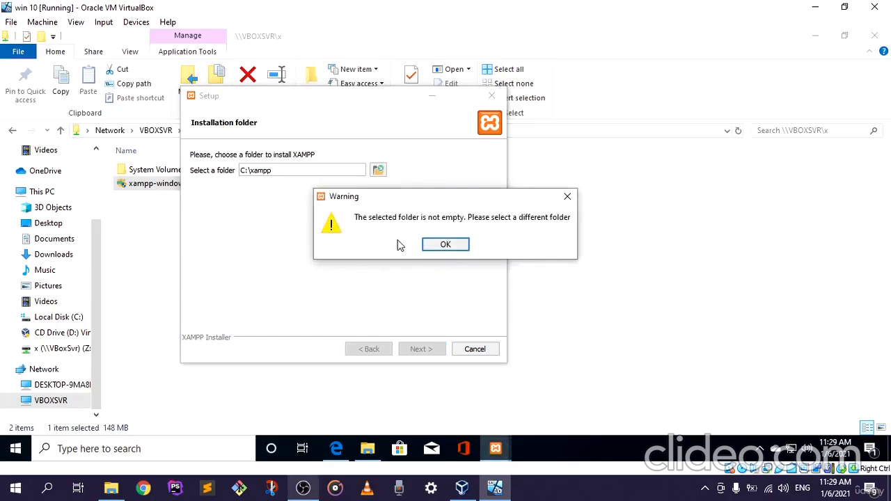
pyautogui.click(442, 246)
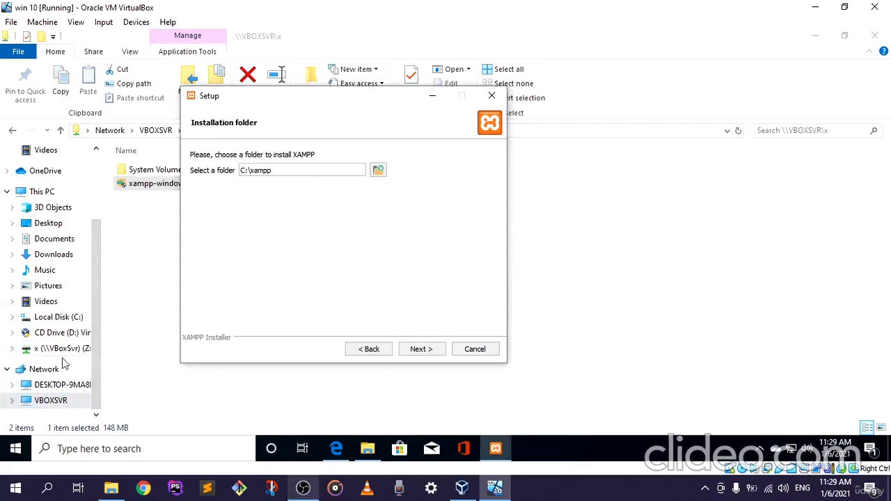
# Delete the existing xampp folder from Local Disk (C:) in File Explorer.
pyautogui.click(56, 317)
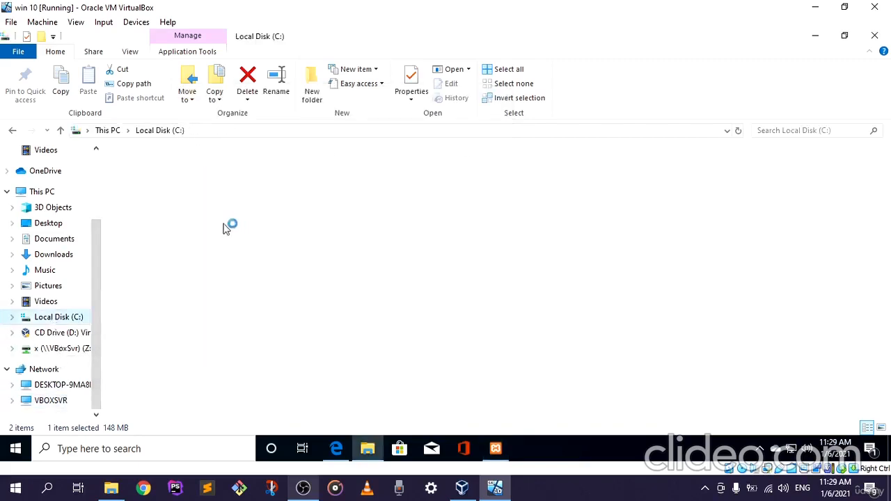
pyautogui.doubleClick(172, 240)
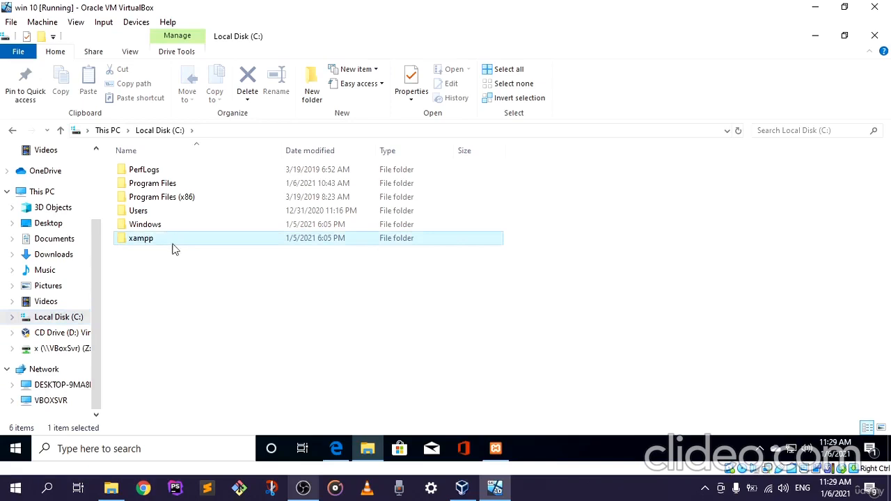
pyautogui.rightClick(173, 248)
pyautogui.click(221, 393)
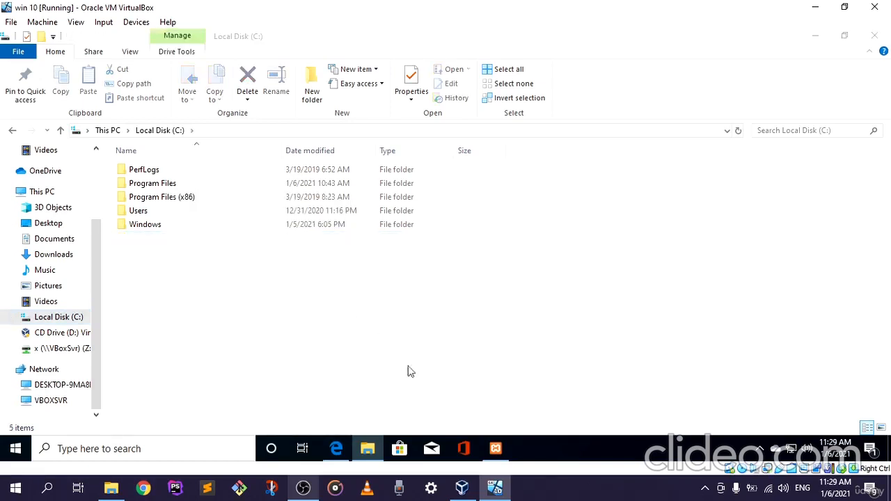
# Return to the XAMPP setup and start installing to C:\xampp with "Learn more about Bitnami for XAMPP" turned off.
pyautogui.click(495, 449)
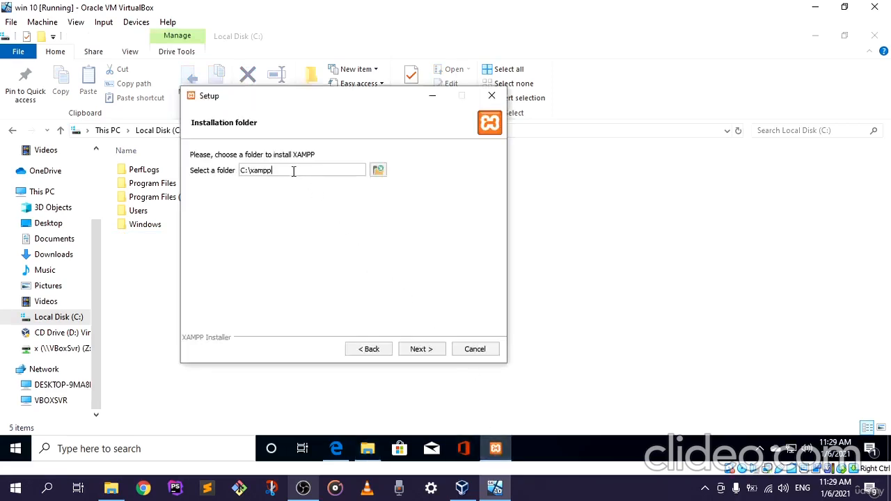
pyautogui.click(424, 352)
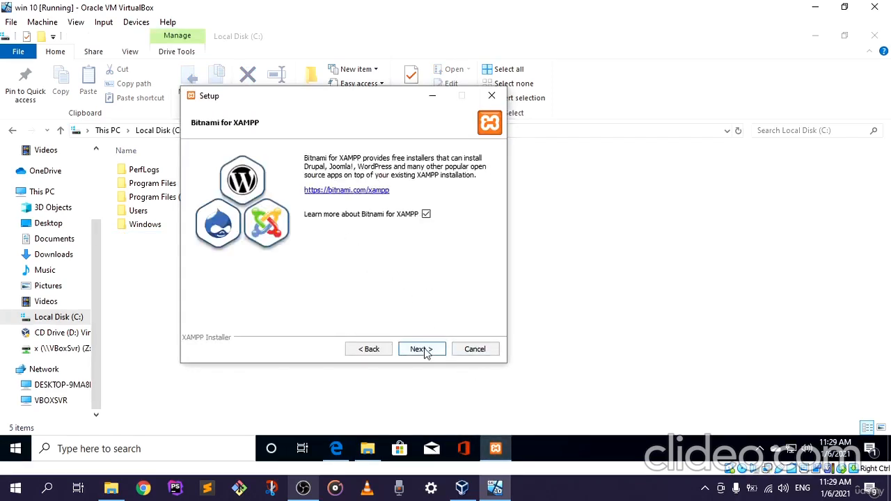
pyautogui.click(427, 215)
pyautogui.click(427, 352)
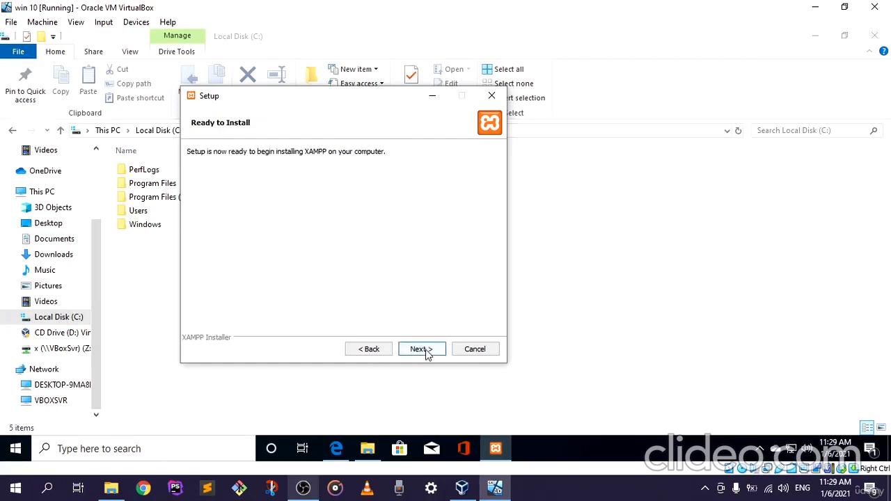
pyautogui.click(421, 350)
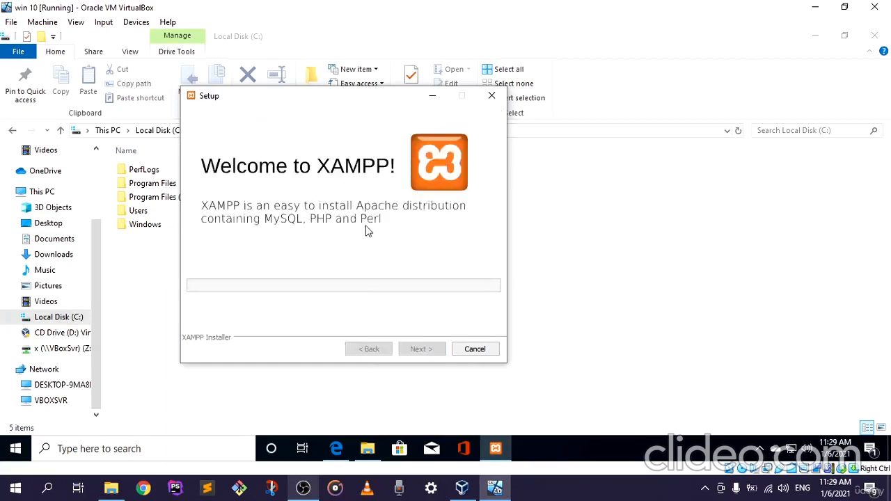
pyautogui.moveTo(345, 99); pyautogui.dragTo(384, 98)
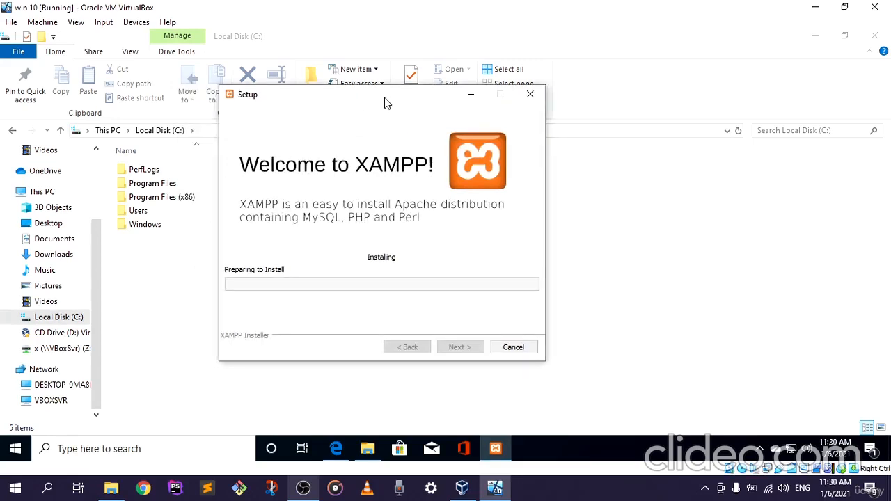
pyautogui.moveTo(303, 490)
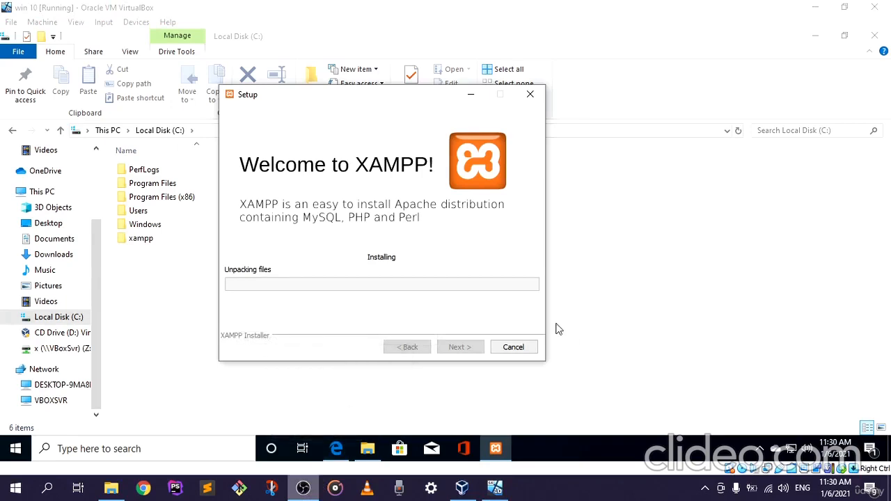
pyautogui.click(294, 491)
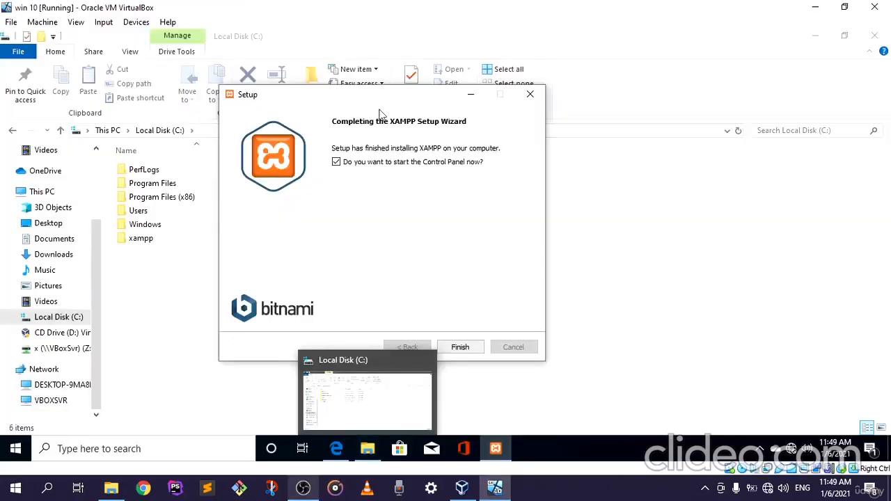
# Finish the XAMPP setup wizard with the option to start the Control Panel now turned off.
pyautogui.moveTo(383, 100); pyautogui.dragTo(443, 98)
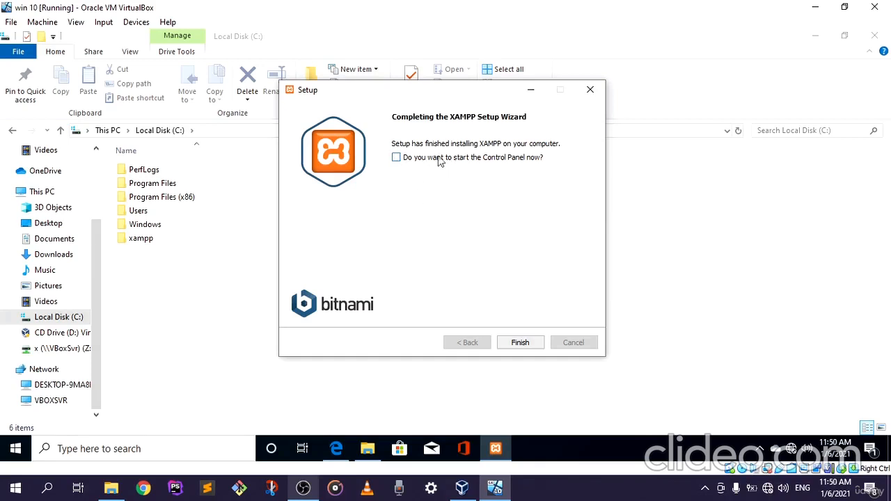
pyautogui.moveTo(445, 89); pyautogui.dragTo(418, 90)
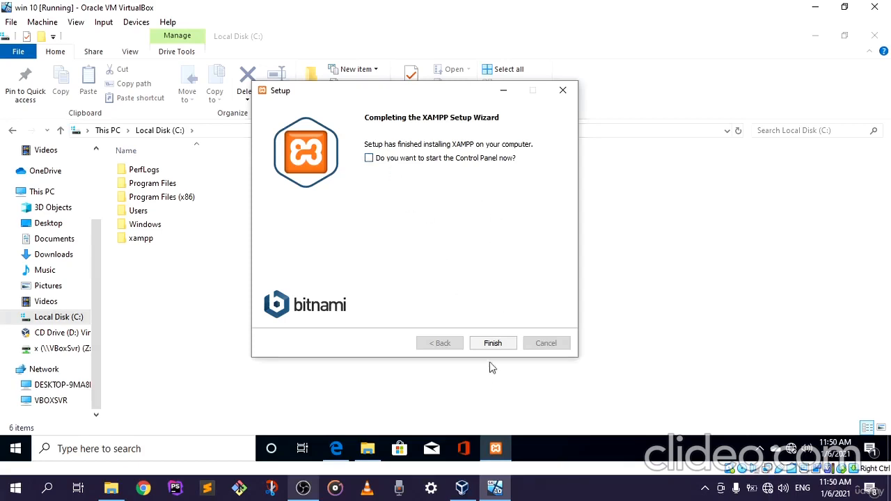
pyautogui.click(492, 344)
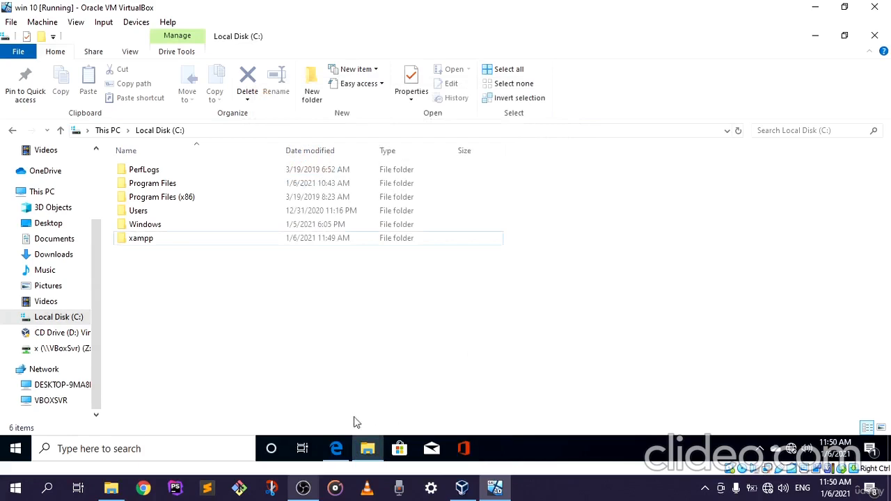
# Open the newly installed xampp folder on Local Disk (C:).
pyautogui.click(140, 241)
pyautogui.click(174, 249)
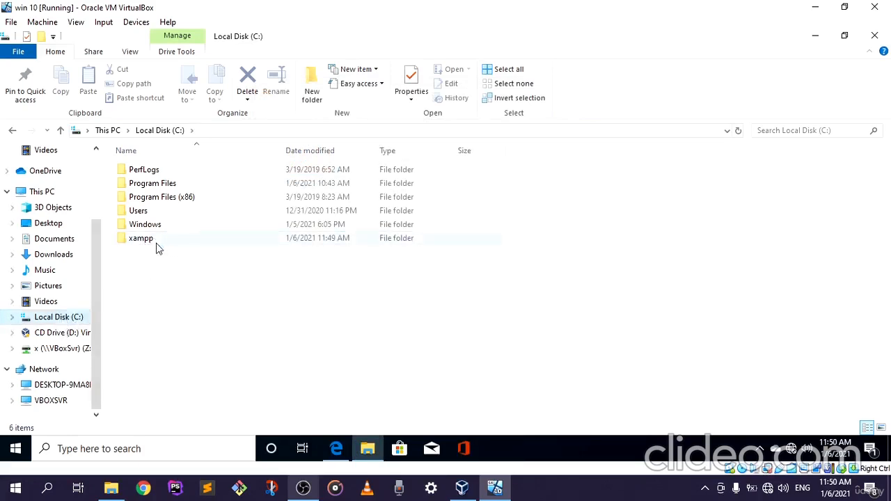
pyautogui.doubleClick(156, 241)
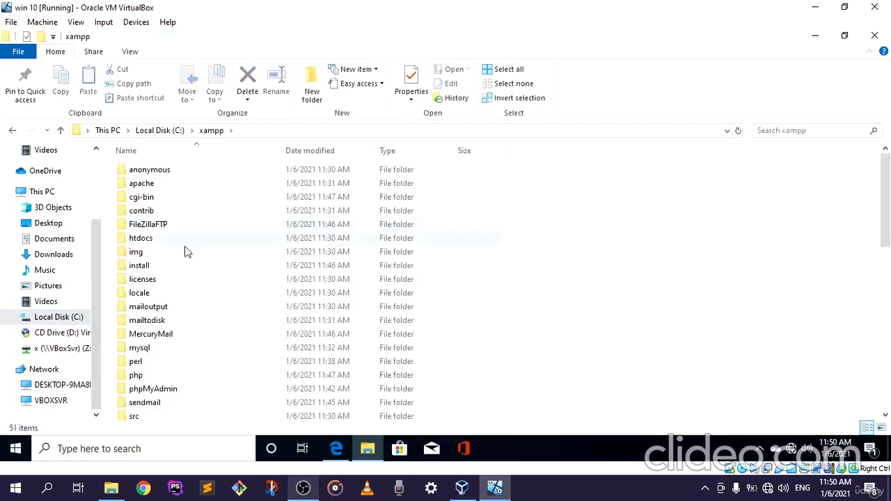
# Run the xampp-control application as administrator and allow it to make changes to the device.
pyautogui.scroll(-6, 167, 277)
pyautogui.scroll(-5, 174, 323)
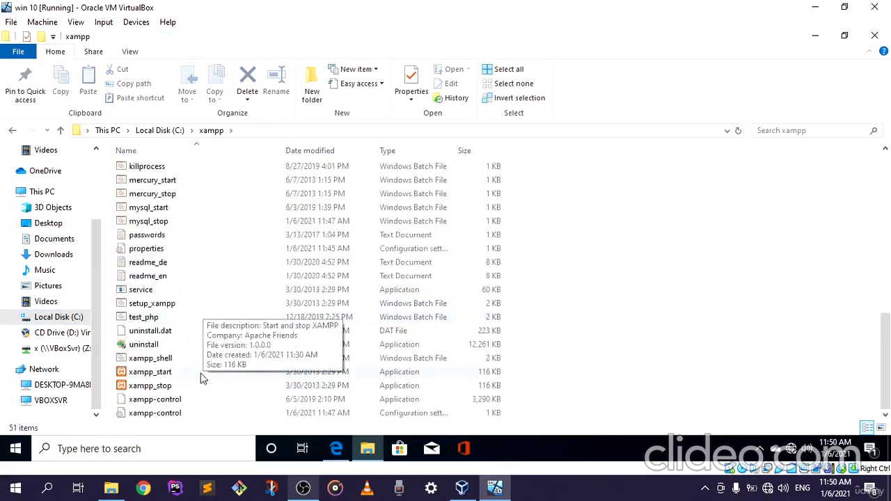
pyautogui.doubleClick(158, 400)
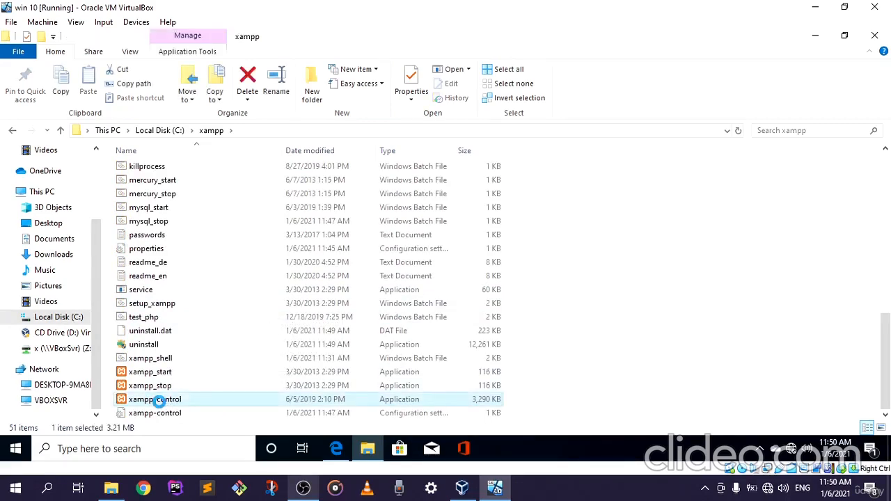
pyautogui.rightClick(159, 401)
pyautogui.click(216, 173)
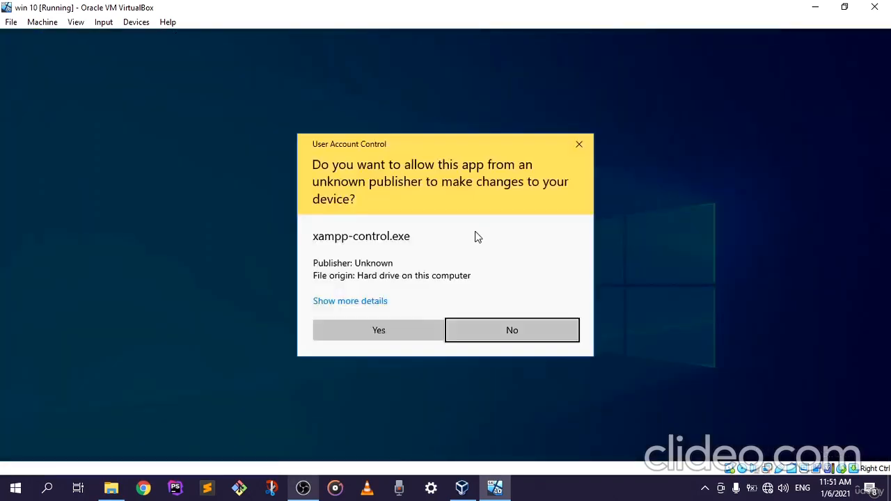
pyautogui.click(380, 332)
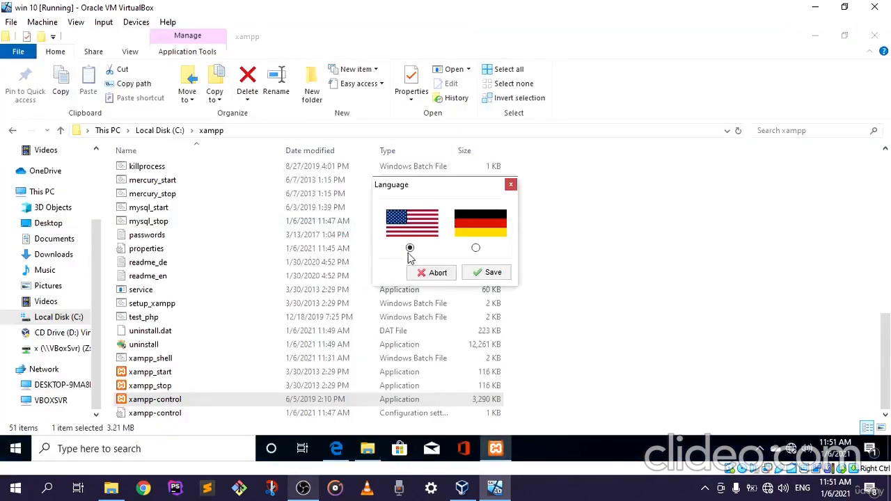
# Choose English (US flag) as the XAMPP Control Panel language and save the choice.
pyautogui.moveTo(431, 191); pyautogui.dragTo(330, 178)
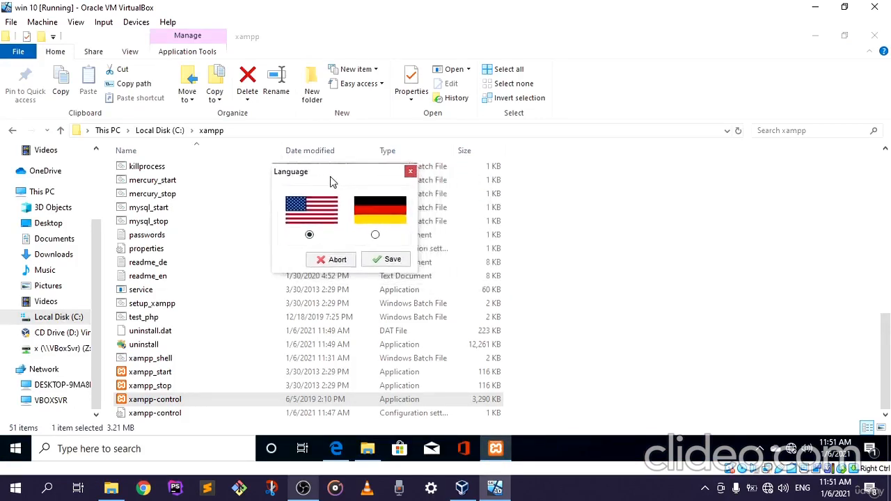
pyautogui.click(310, 234)
pyautogui.click(384, 259)
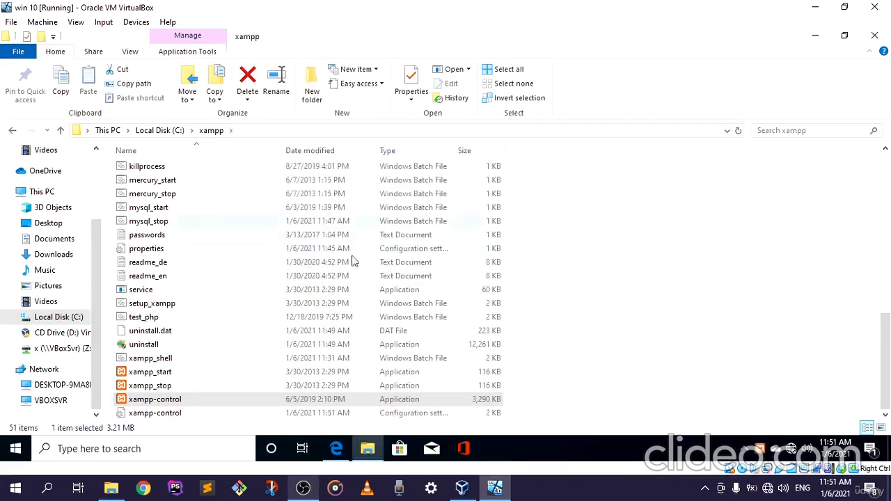
pyautogui.scroll(5, 317, 303)
pyautogui.scroll(5, 305, 284)
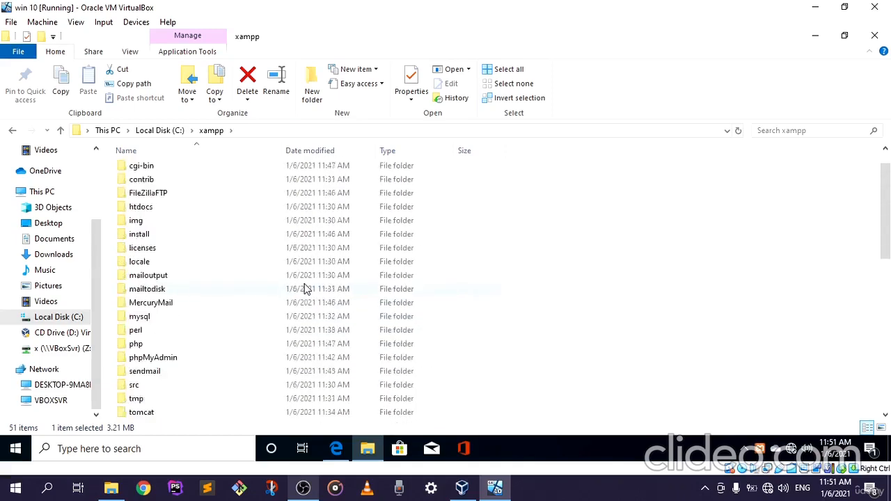
pyautogui.scroll(-10, 304, 284)
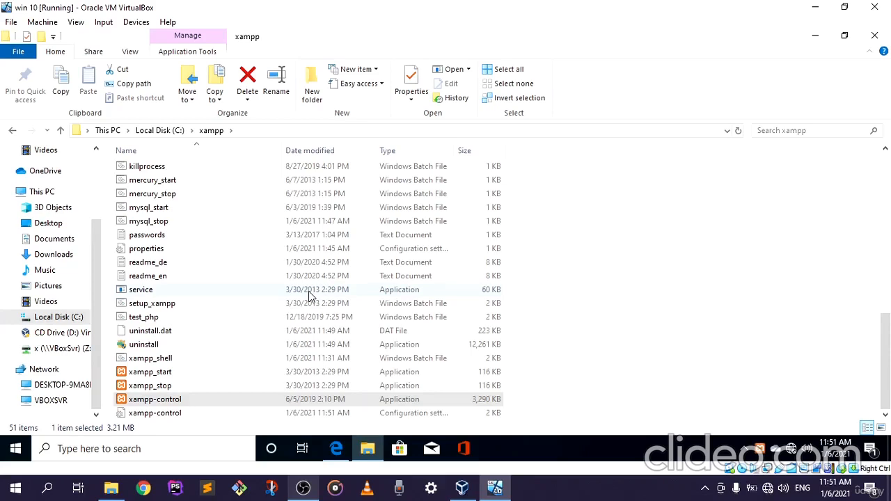
pyautogui.scroll(6, 311, 296)
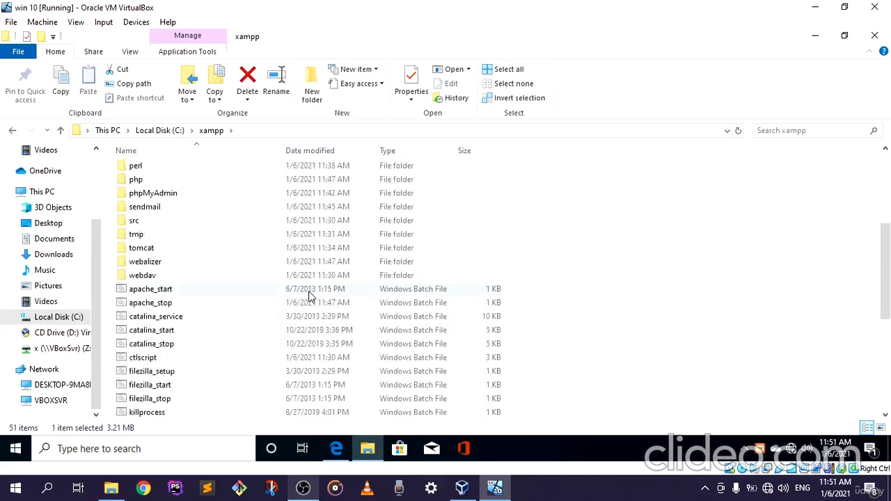
pyautogui.scroll(5, 311, 296)
pyautogui.scroll(-3, 312, 296)
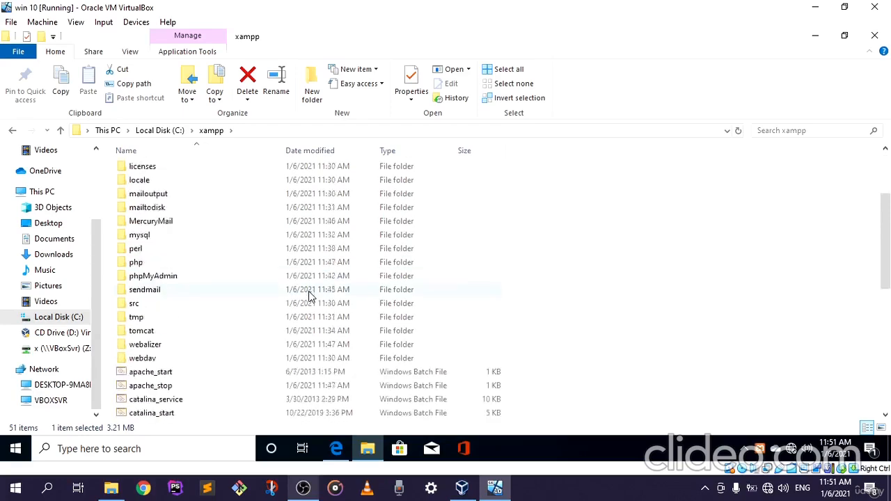
pyautogui.scroll(-8, 310, 295)
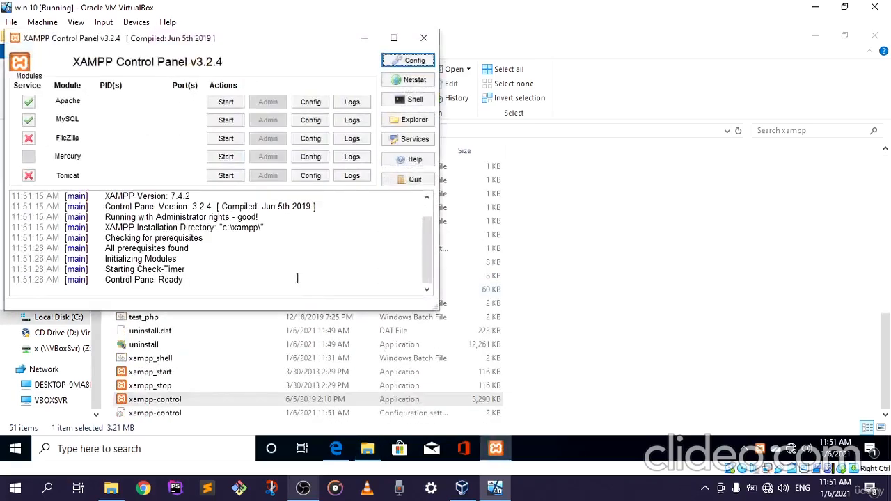
# Move the XAMPP Control Panel window nearer the middle of the desktop and start the Apache and MySQL modules.
pyautogui.moveTo(223, 39); pyautogui.dragTo(432, 69)
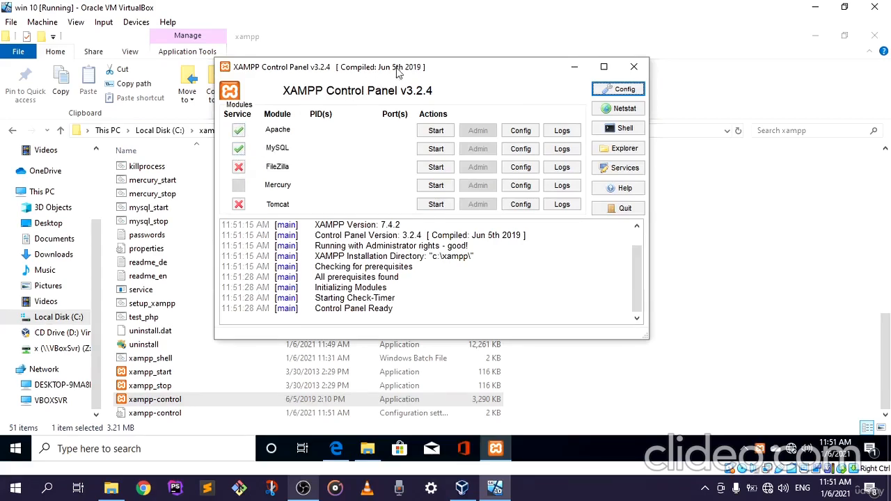
pyautogui.moveTo(394, 70); pyautogui.dragTo(365, 66)
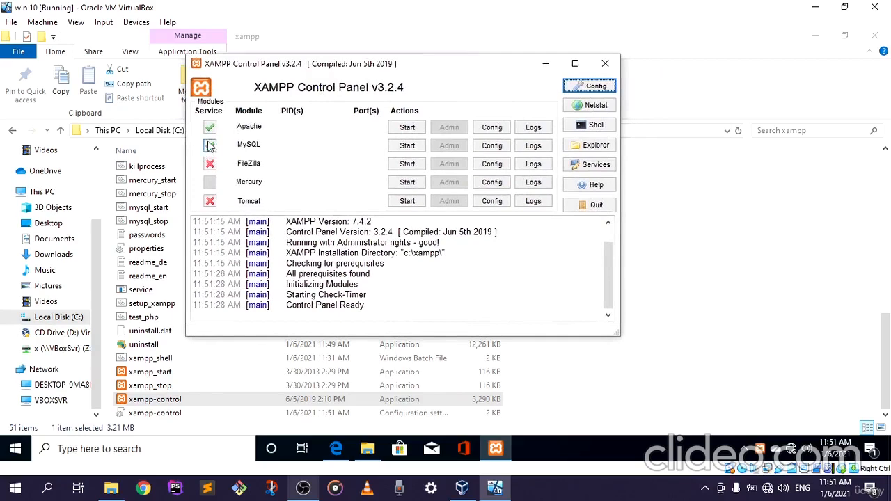
pyautogui.moveTo(343, 68); pyautogui.dragTo(320, 63)
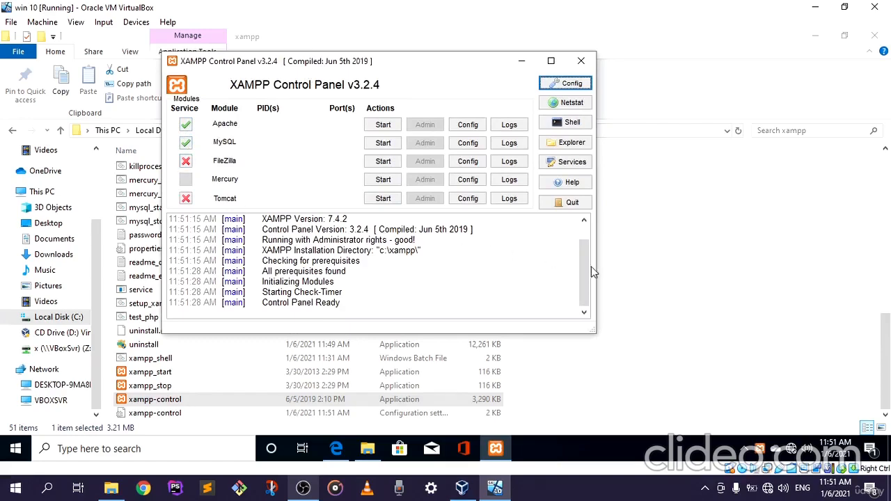
pyautogui.moveTo(584, 254); pyautogui.dragTo(583, 272)
pyautogui.moveTo(359, 63); pyautogui.dragTo(398, 64)
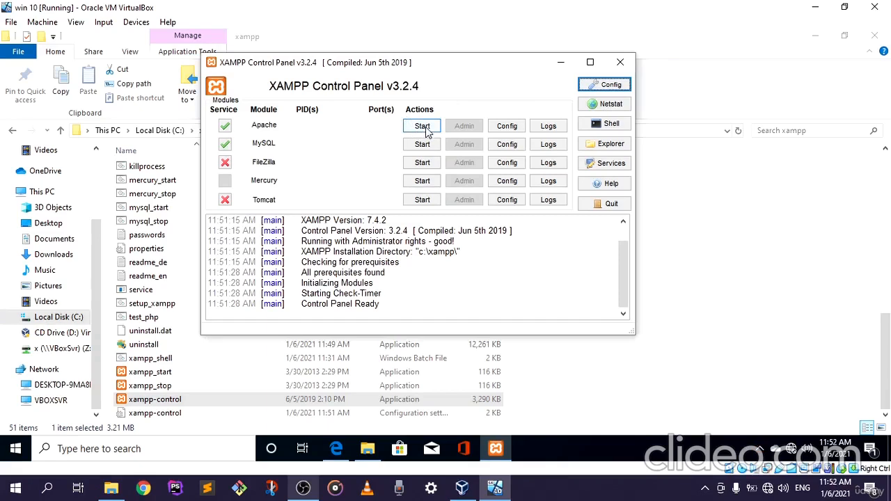
pyautogui.click(427, 130)
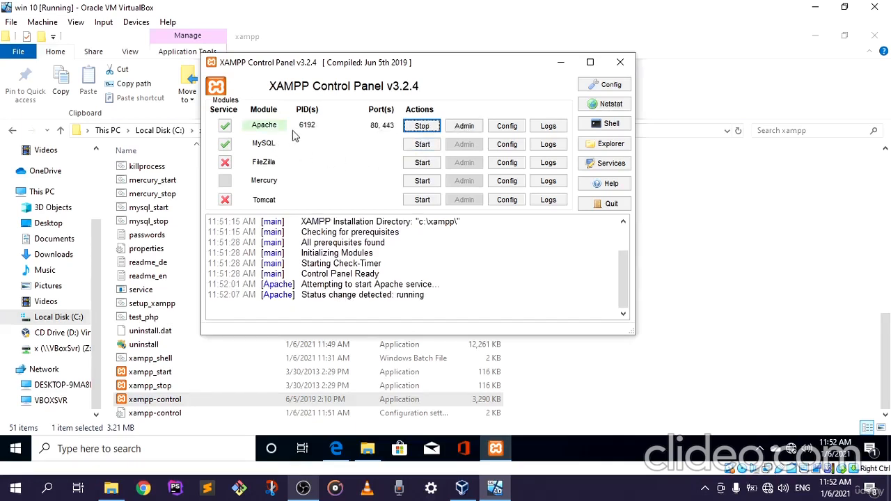
pyautogui.click(411, 145)
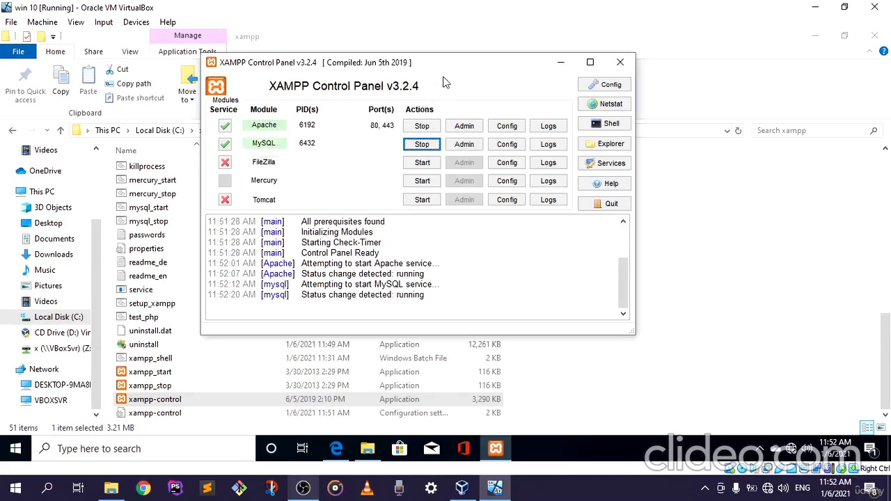
# Open the Apache module's admin page and switch to Microsoft Edge to view it.
pyautogui.moveTo(449, 66); pyautogui.dragTo(429, 65)
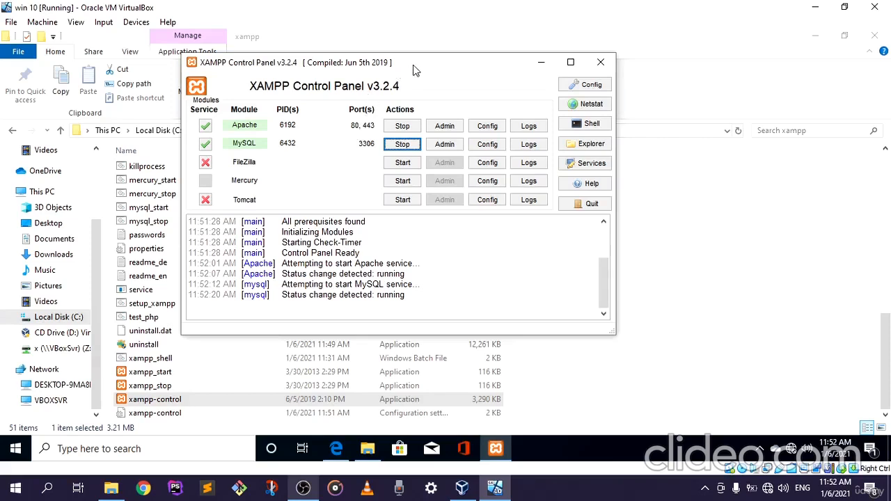
pyautogui.moveTo(414, 70); pyautogui.dragTo(388, 70)
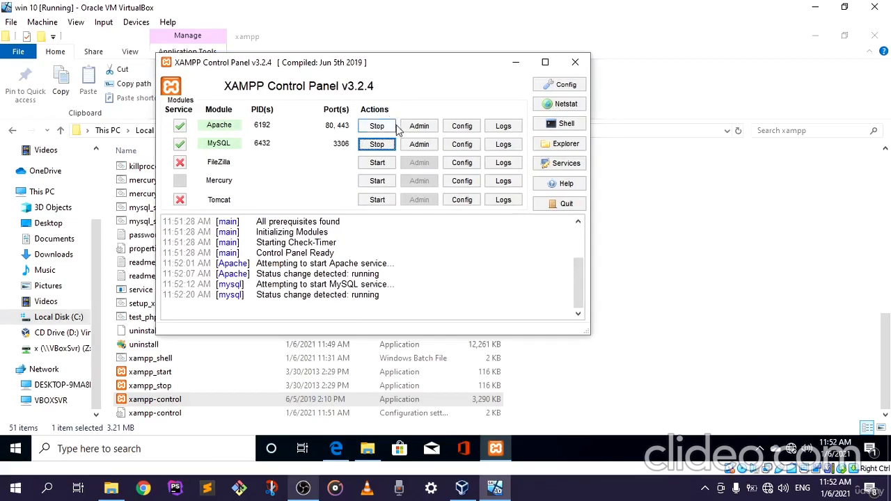
pyautogui.click(420, 128)
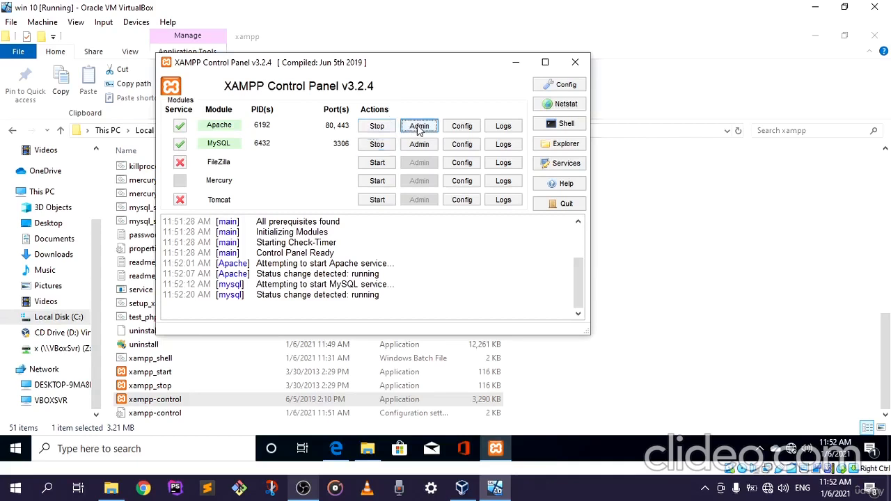
pyautogui.moveTo(338, 451)
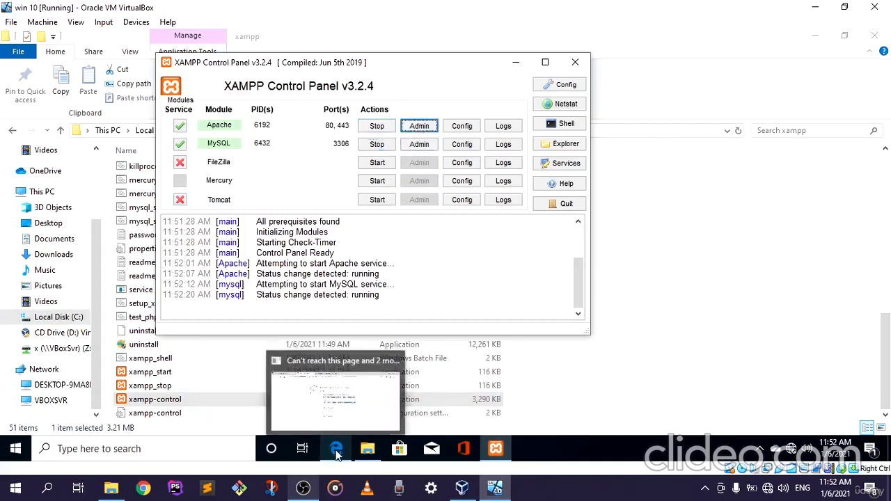
pyautogui.click(337, 422)
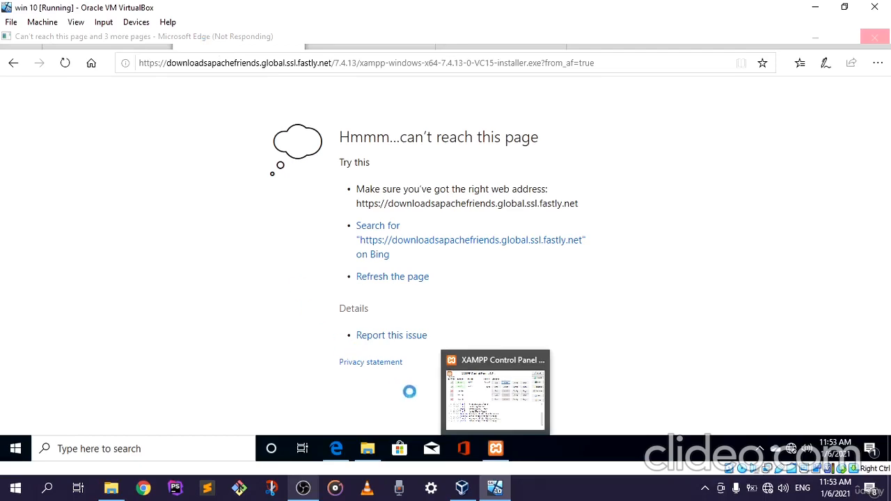
# Return to the XAMPP Control Panel and review the status of the Apache and MySQL modules and the log.
pyautogui.click(495, 451)
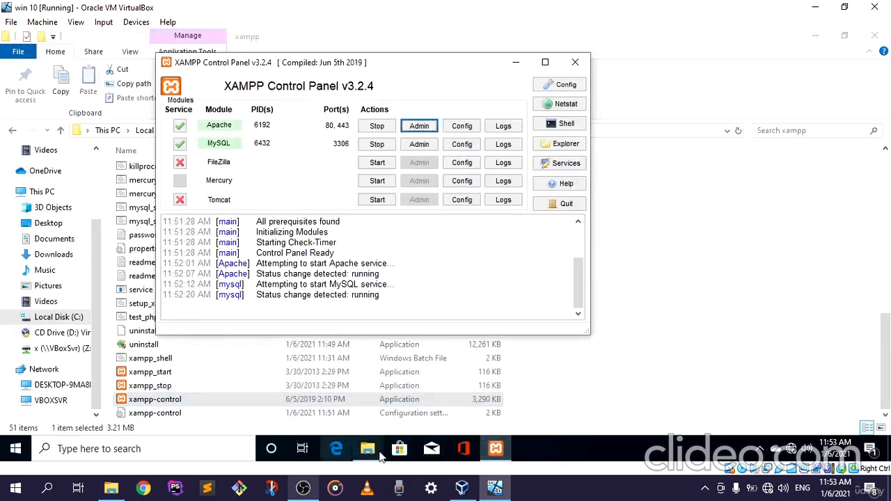
pyautogui.moveTo(422, 64); pyautogui.dragTo(500, 53)
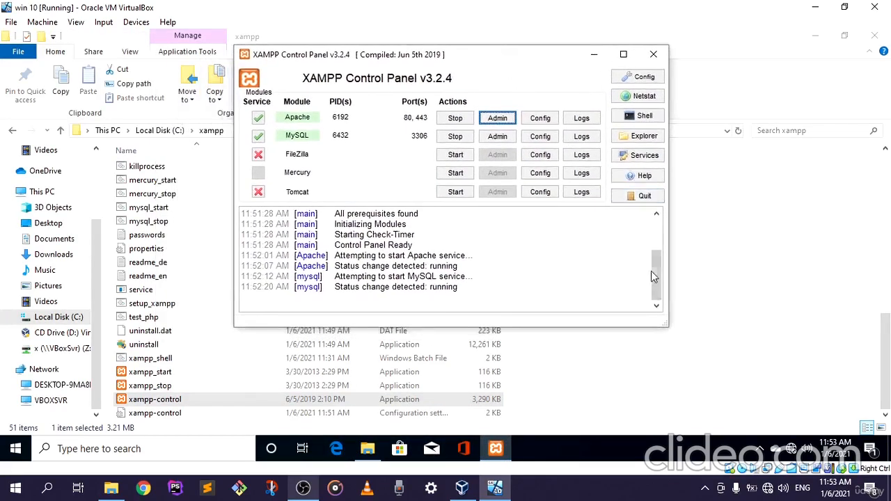
pyautogui.moveTo(658, 269)
pyautogui.mouseDown()
pyautogui.moveTo(658, 224)
pyautogui.moveTo(651, 282)
pyautogui.mouseUp()
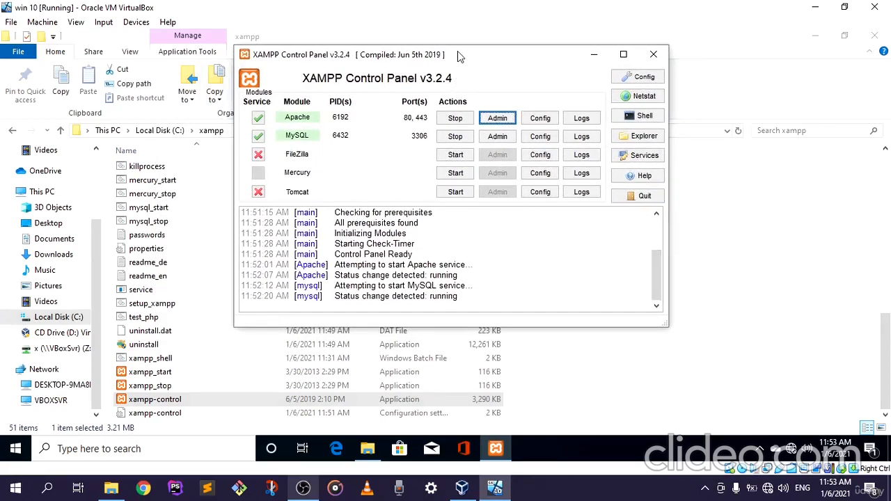
pyautogui.moveTo(457, 53); pyautogui.dragTo(516, 51)
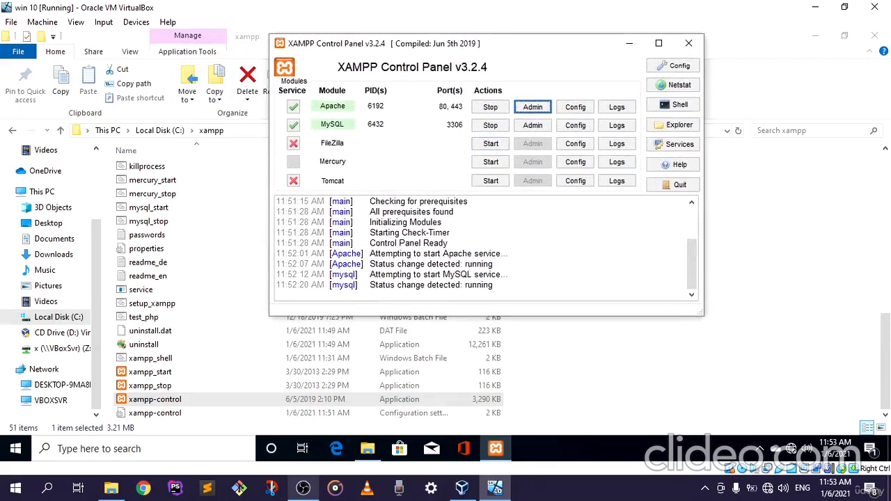
pyautogui.moveTo(479, 46); pyautogui.dragTo(443, 70)
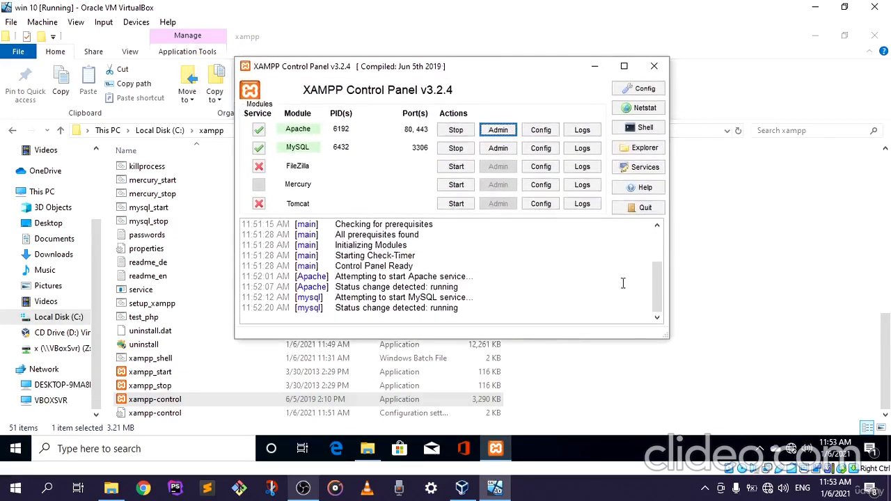
pyautogui.moveTo(656, 276); pyautogui.dragTo(641, 295)
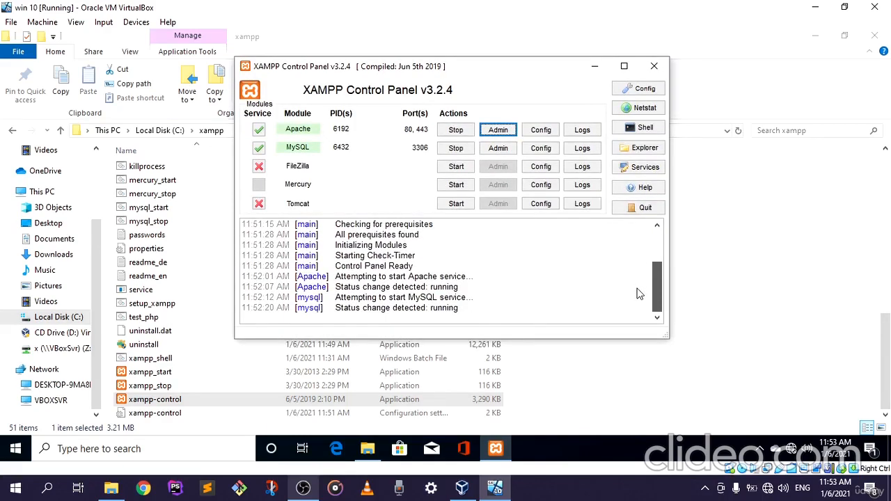